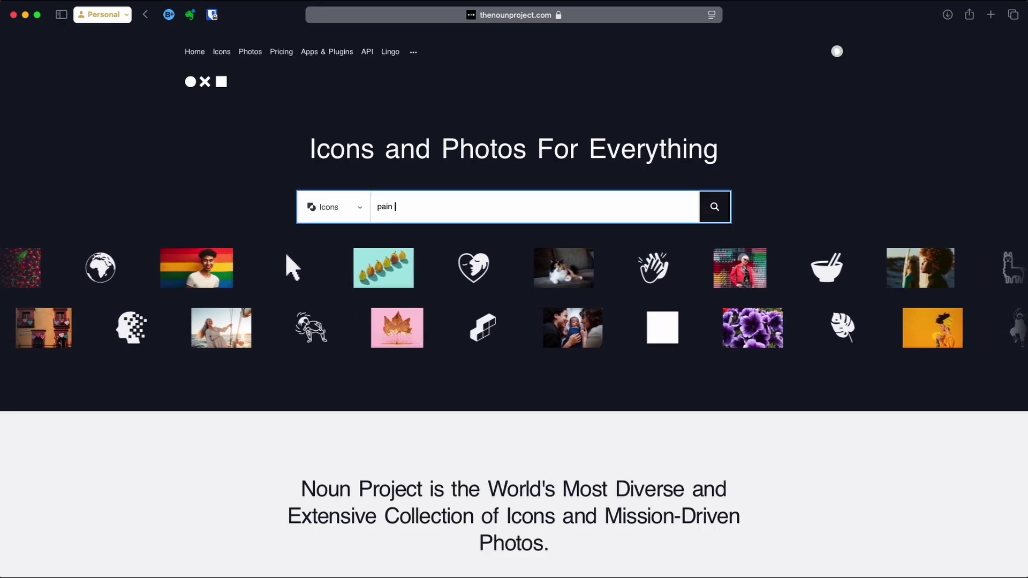
text(lego)
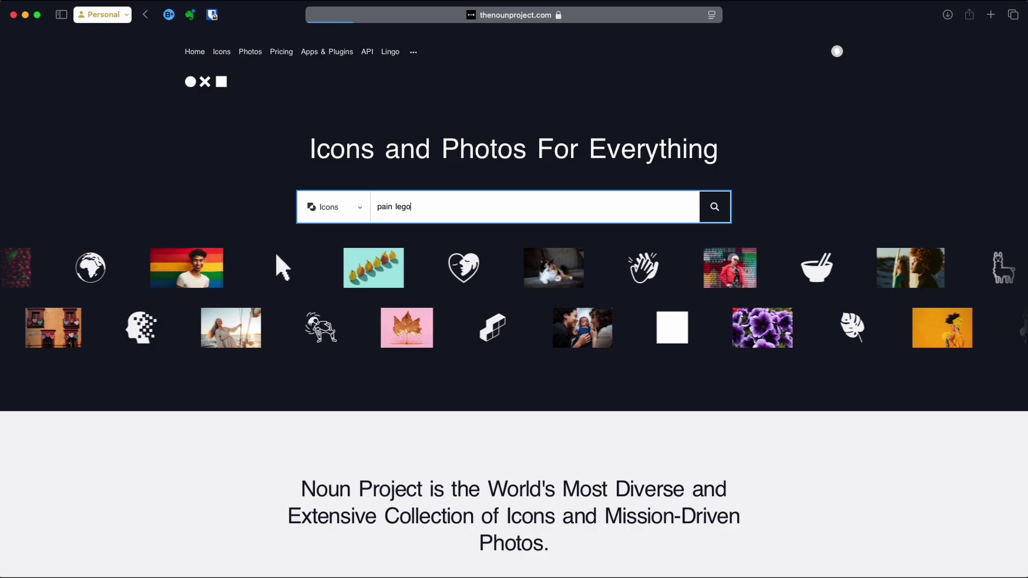
Step: Run the Noun Project icon search for 'pain lego'
key(Return)
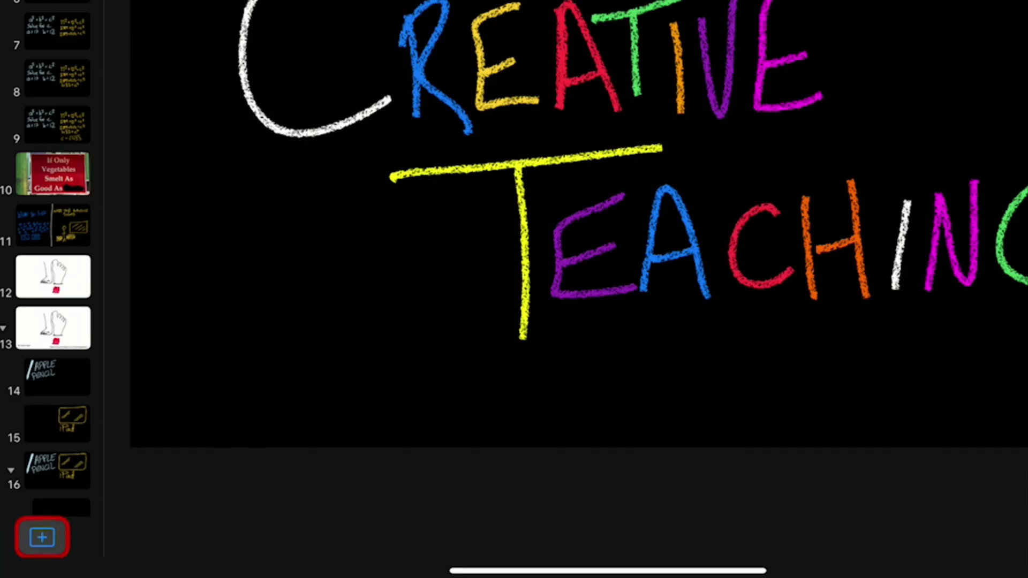
Step: Add a Blank slide after the Creative Teaching slide and enter Add Drawing mode
click(43, 538)
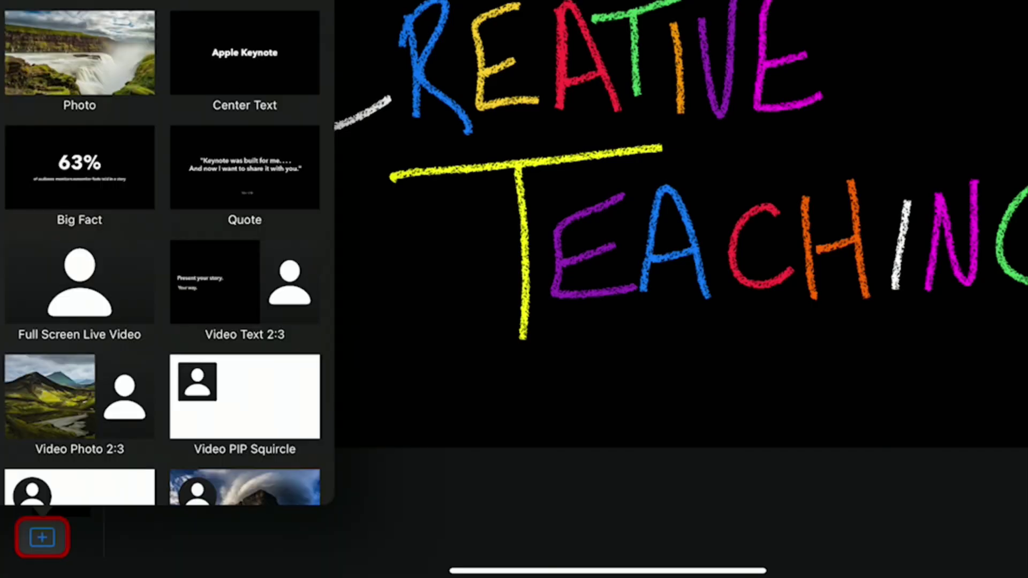
click(266, 97)
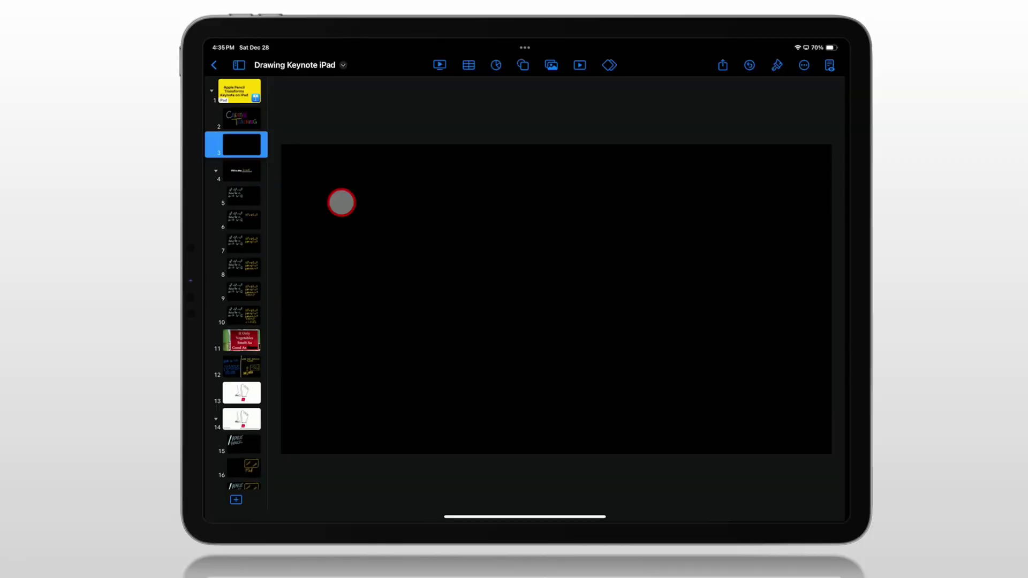
click(341, 203)
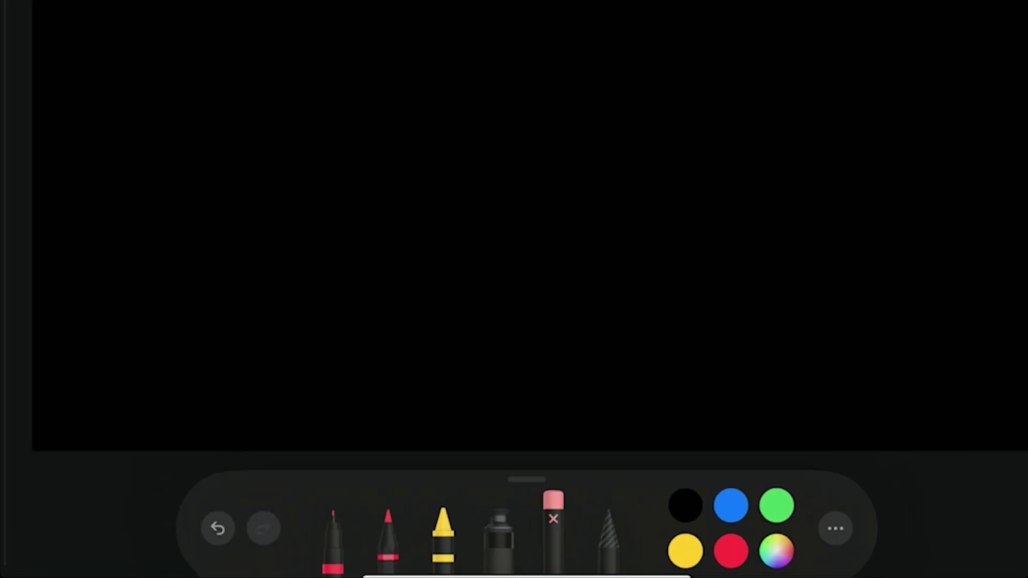
Step: Try the pen, marker, yellow crayon, fill brush and pencil drawing tools
double_click(333, 519)
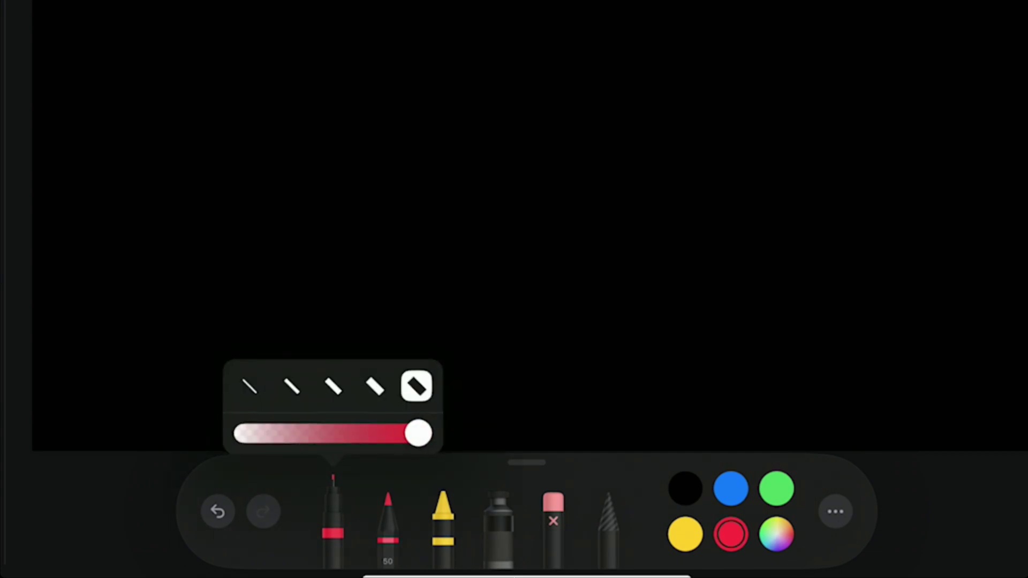
click(388, 514)
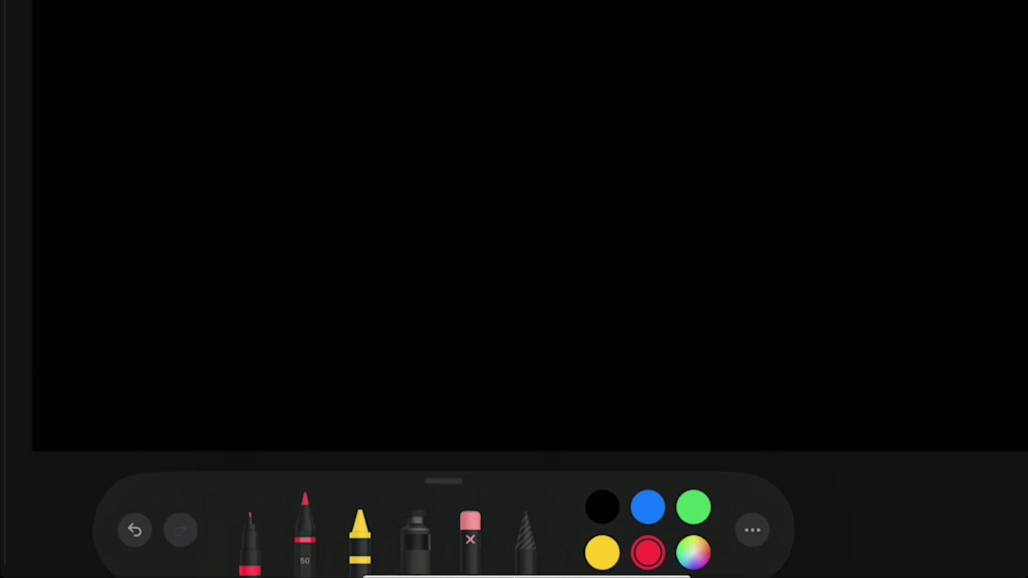
click(443, 514)
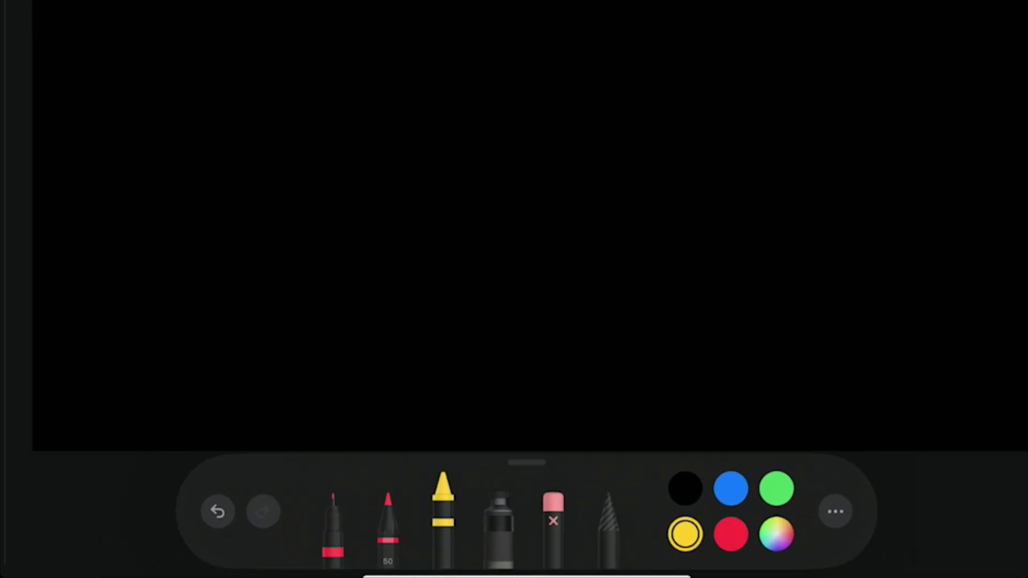
click(499, 514)
click(554, 515)
click(609, 514)
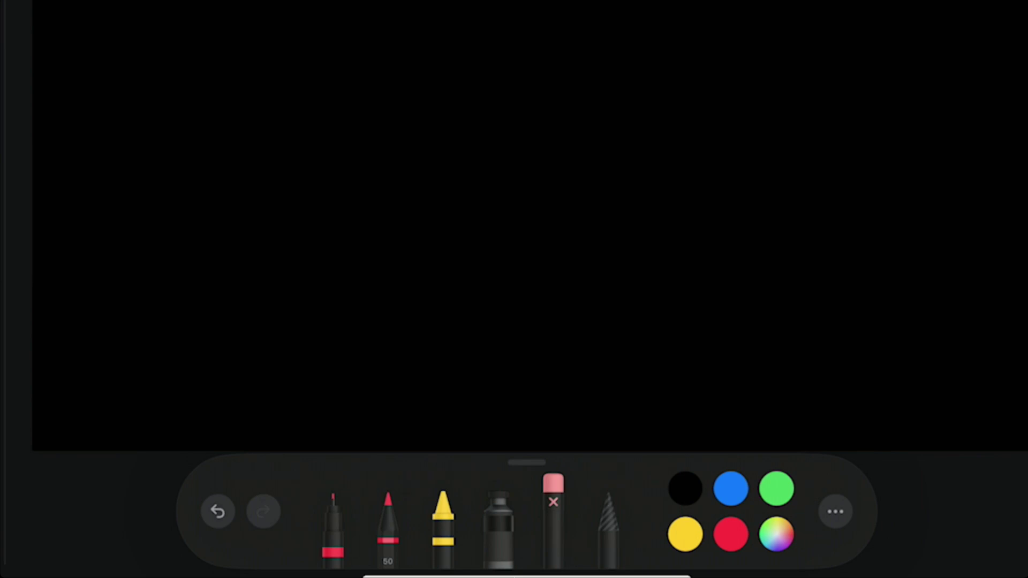
Step: Choose the yellow crayon at its thickest stroke width and full opacity
click(443, 506)
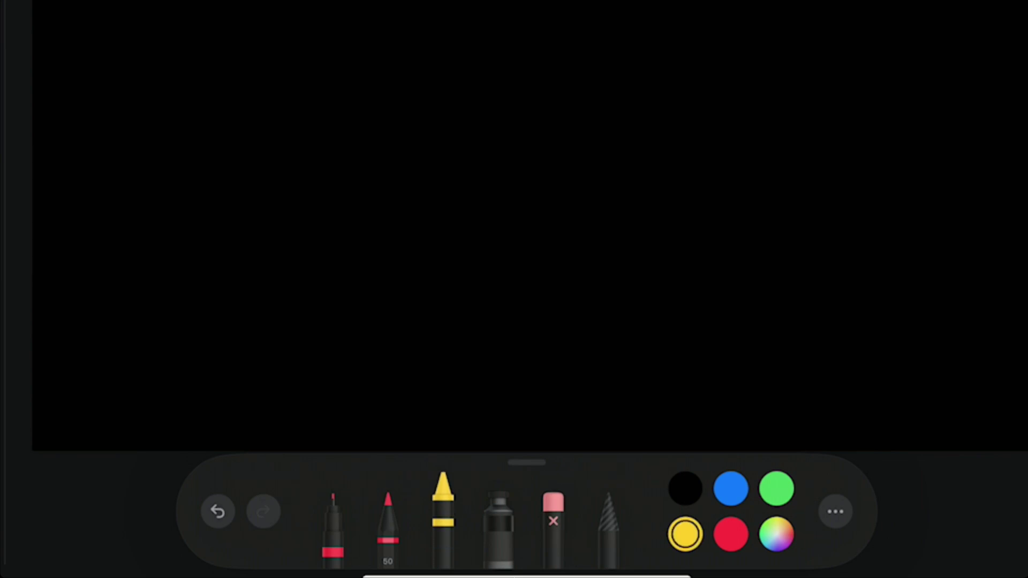
click(438, 535)
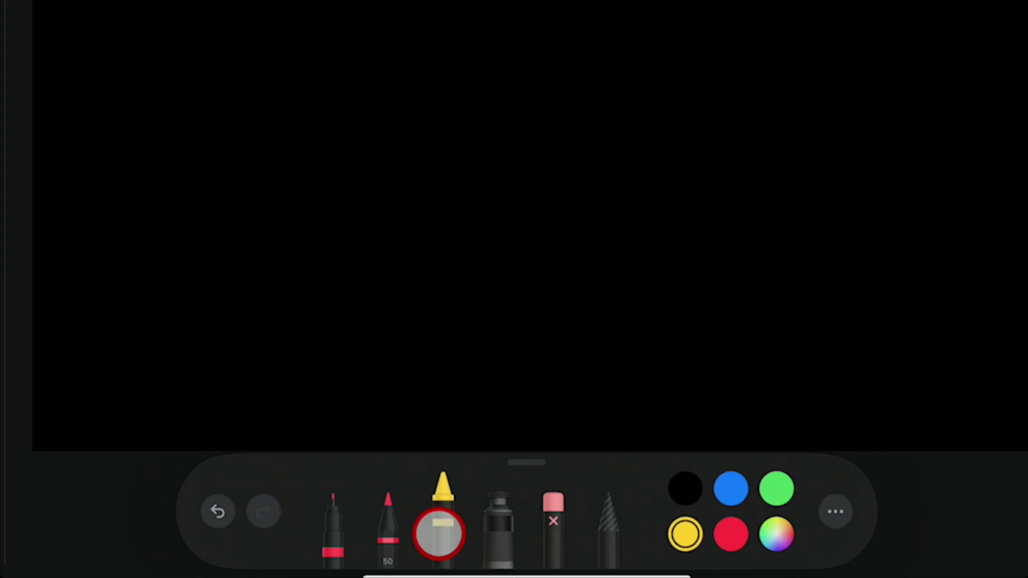
click(438, 534)
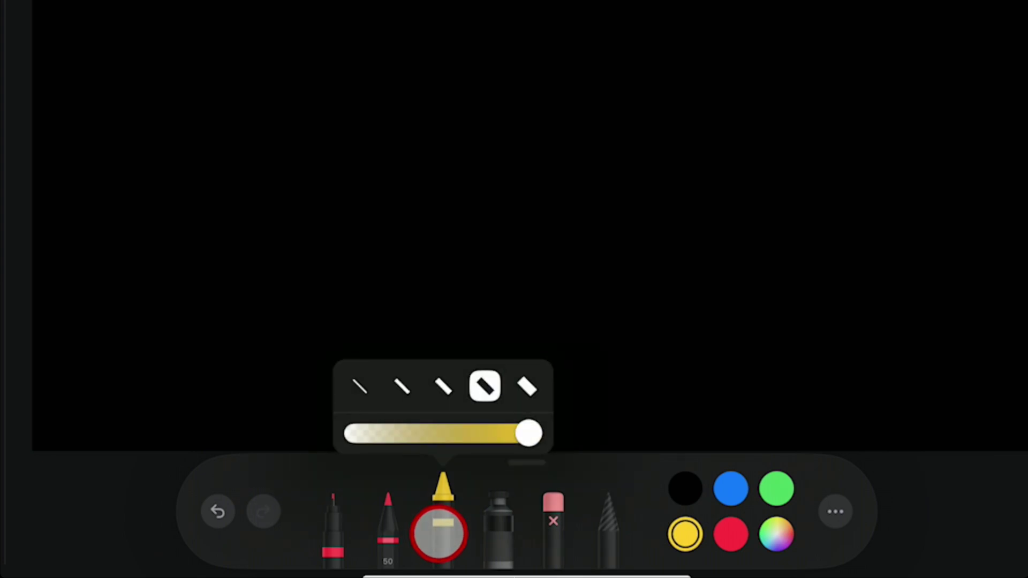
click(527, 387)
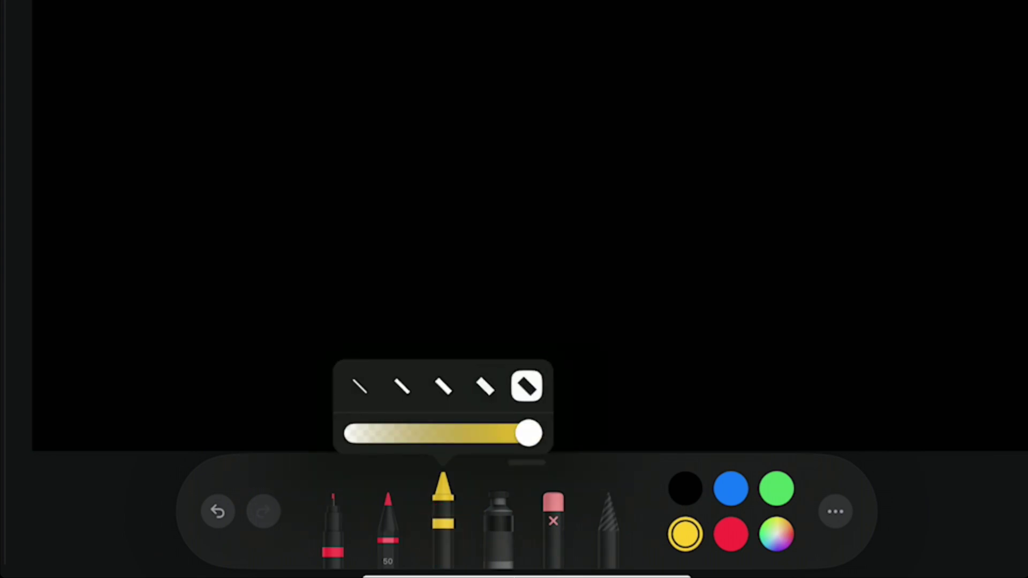
click(485, 387)
mouse_move(528, 434)
mouse_down()
mouse_move(423, 434)
mouse_move(529, 434)
mouse_up()
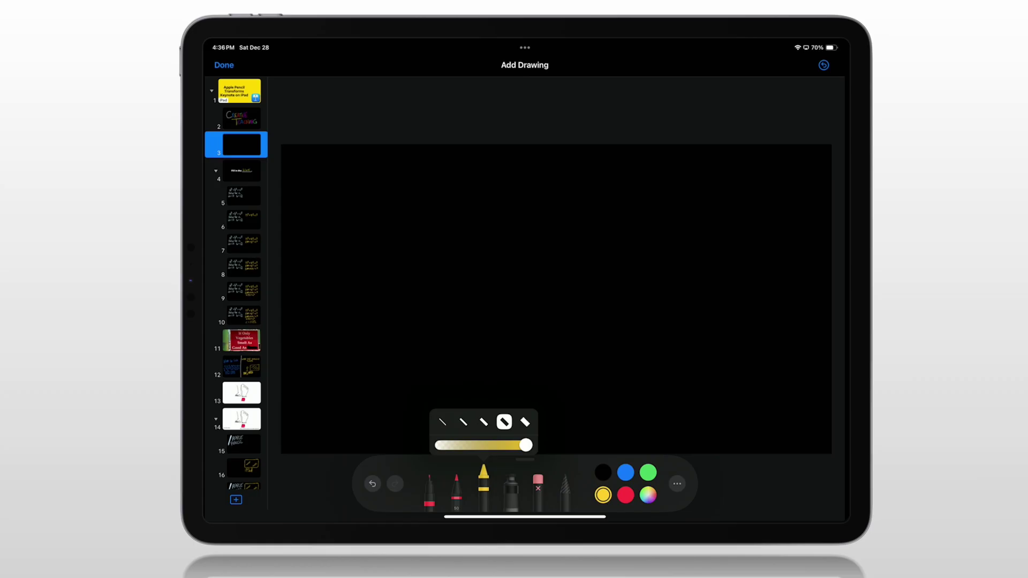
click(526, 422)
Step: Handwrite 'Using Apple Pencil with Keynote on iPad' on the slide and finish drawing
drag(314, 171, 345, 172)
drag(385, 185, 358, 229)
mouse_move(394, 193)
mouse_down()
mouse_move(395, 223)
mouse_move(428, 259)
mouse_up()
drag(536, 173, 529, 225)
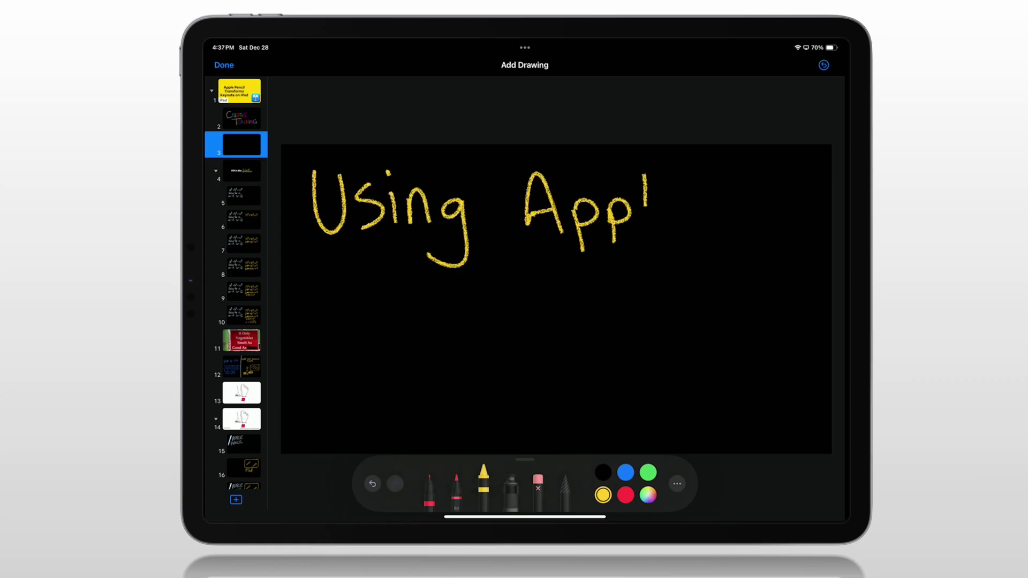
mouse_move(323, 276)
mouse_down()
mouse_move(363, 322)
mouse_move(479, 328)
mouse_up()
drag(521, 298, 814, 307)
drag(358, 389, 418, 409)
drag(467, 388, 576, 408)
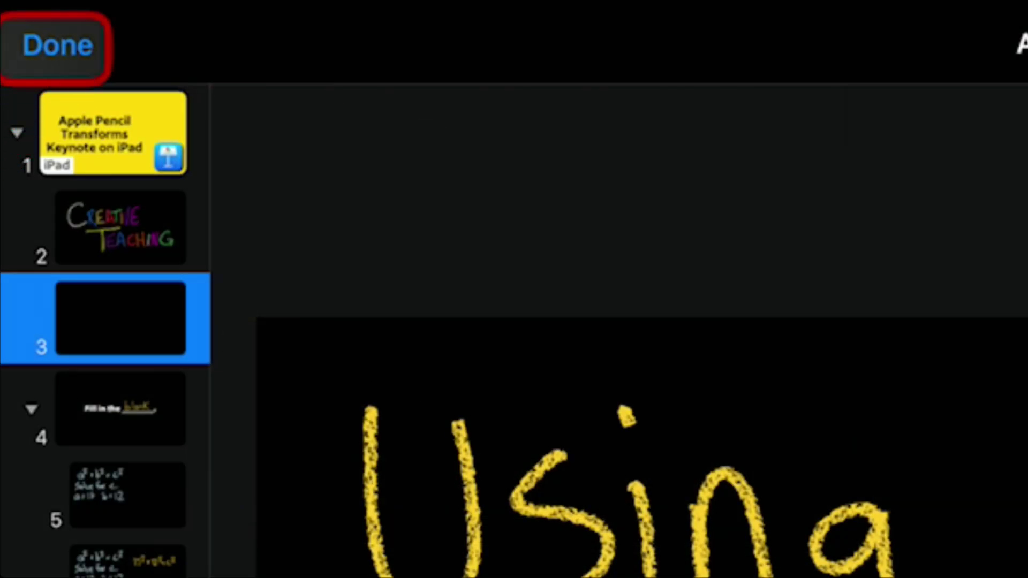
click(56, 44)
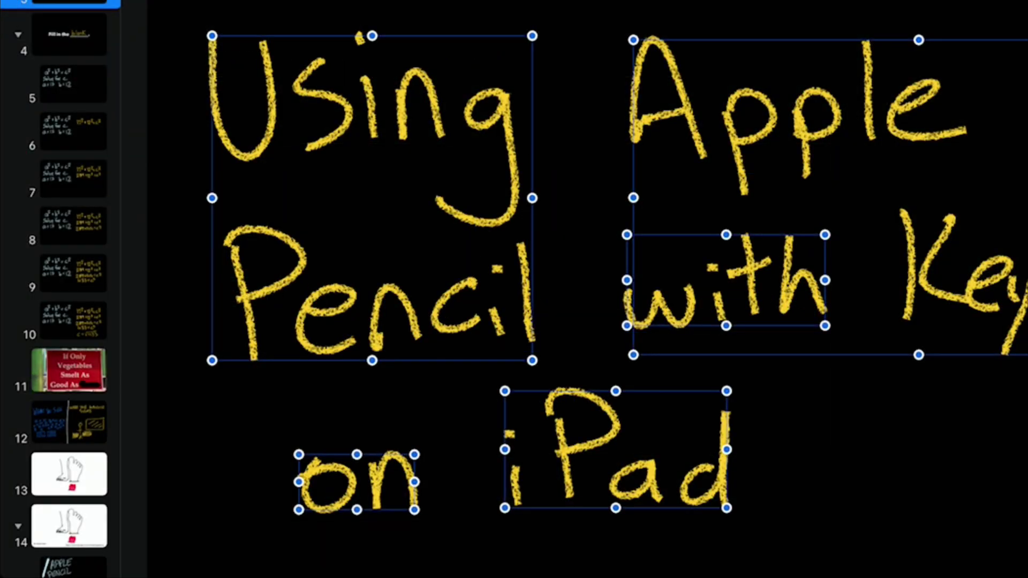
Step: Duplicate slide 3 repeatedly so slides 3 through 8 hold the handwritten title
drag(146, 349, 38, 426)
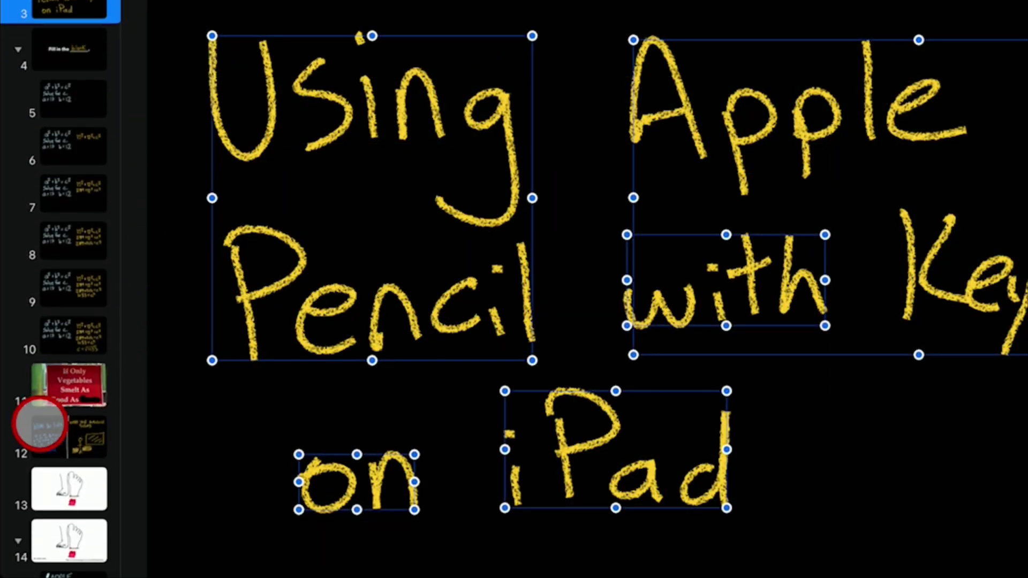
click(115, 340)
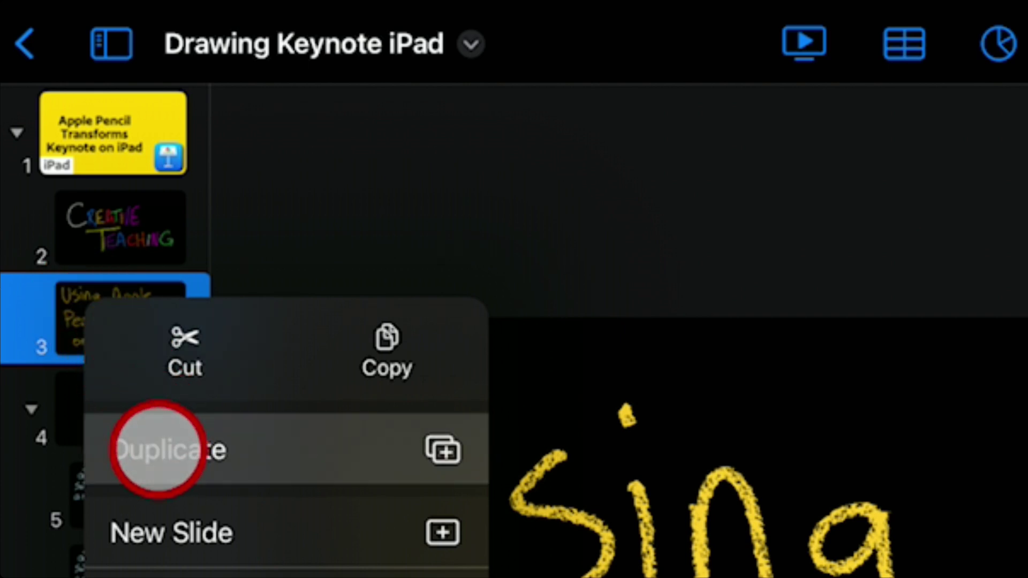
click(158, 450)
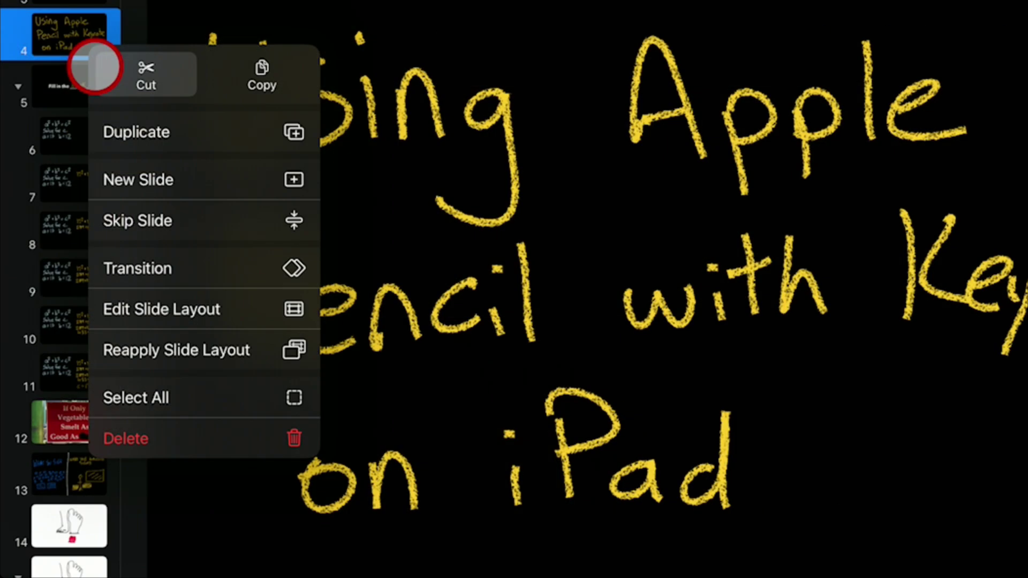
click(137, 131)
click(76, 137)
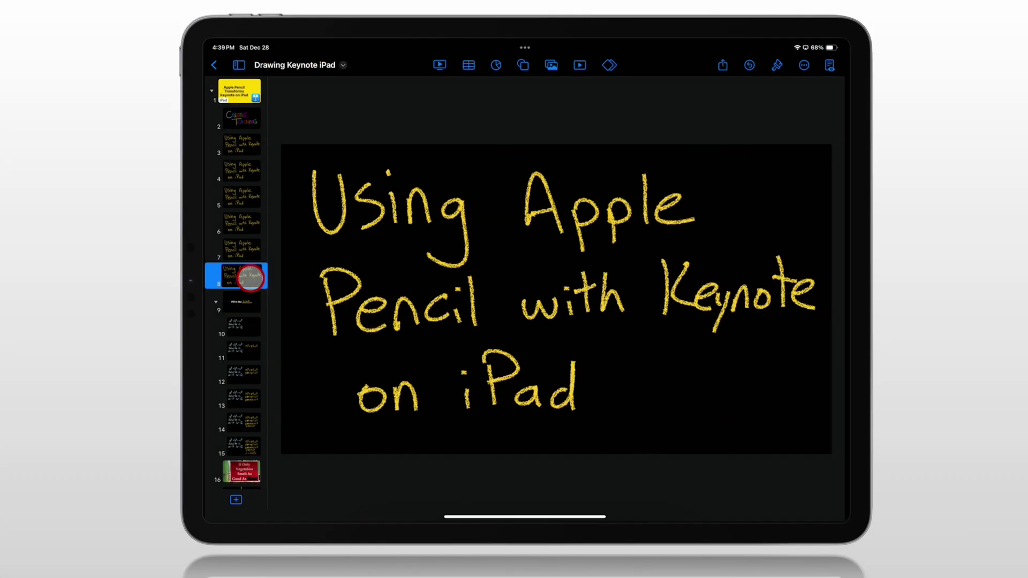
Step: Merge the 'on' and 'iPad' drawings on slide 8 into one and enter Animate mode
click(788, 244)
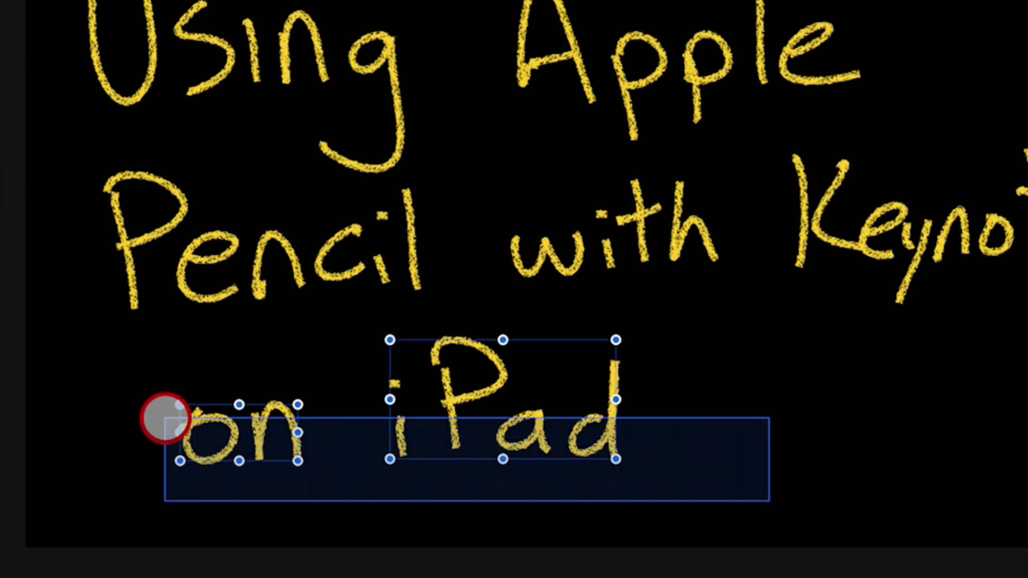
click(379, 391)
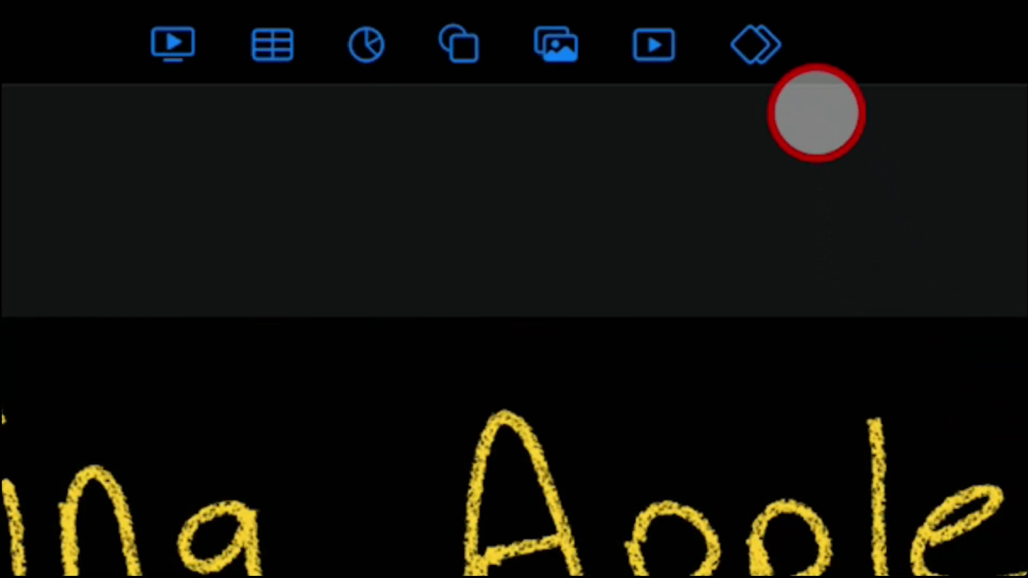
click(762, 47)
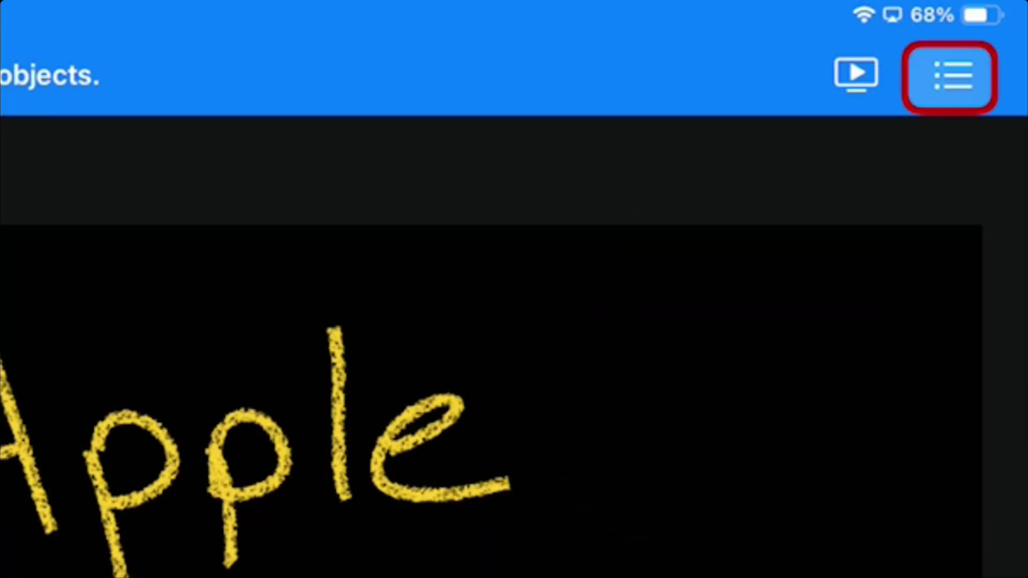
Step: Set the 'on iPad' Line Draw build to 1.25 s duration starting After Transition
click(955, 74)
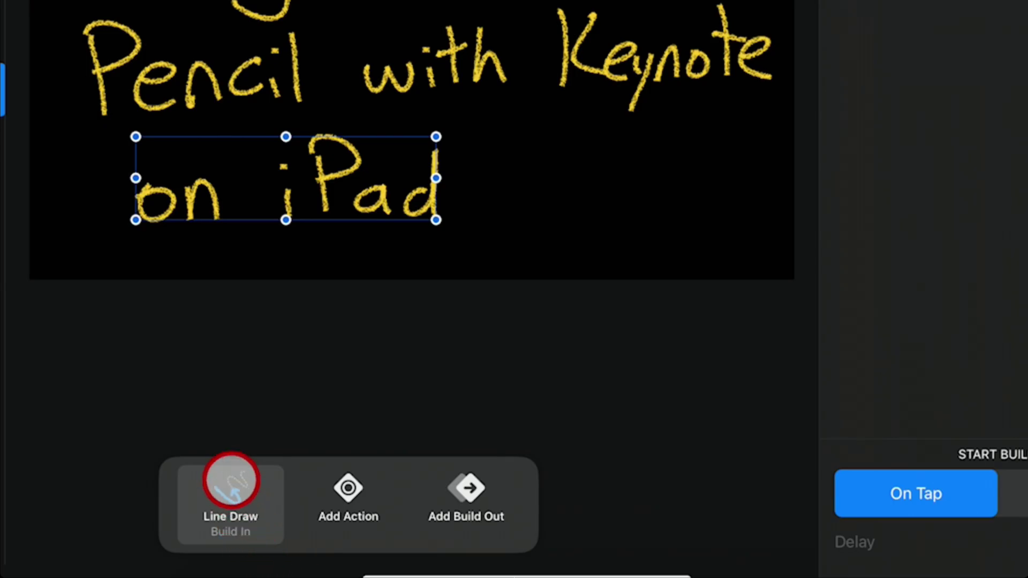
click(229, 485)
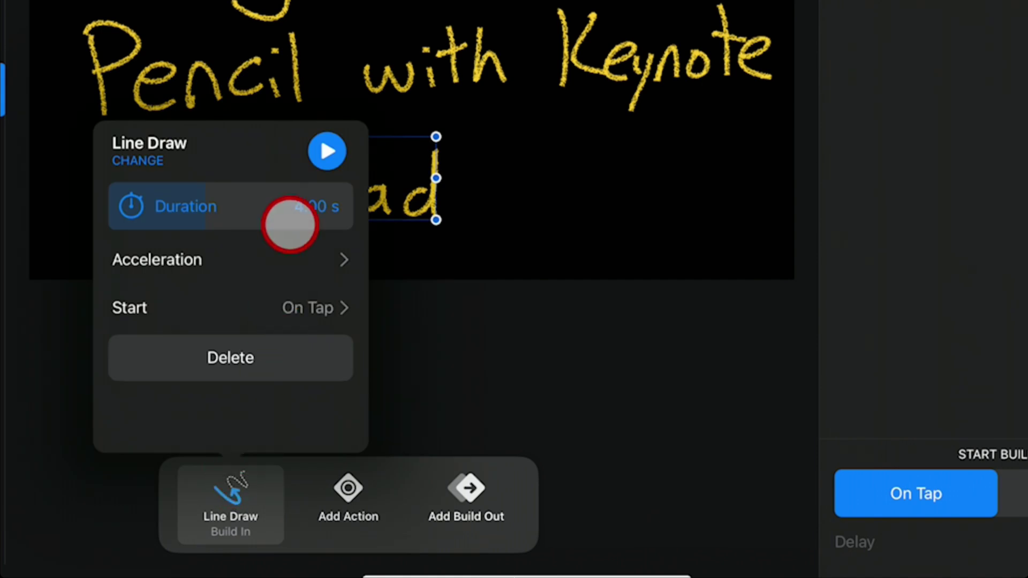
drag(294, 213, 210, 211)
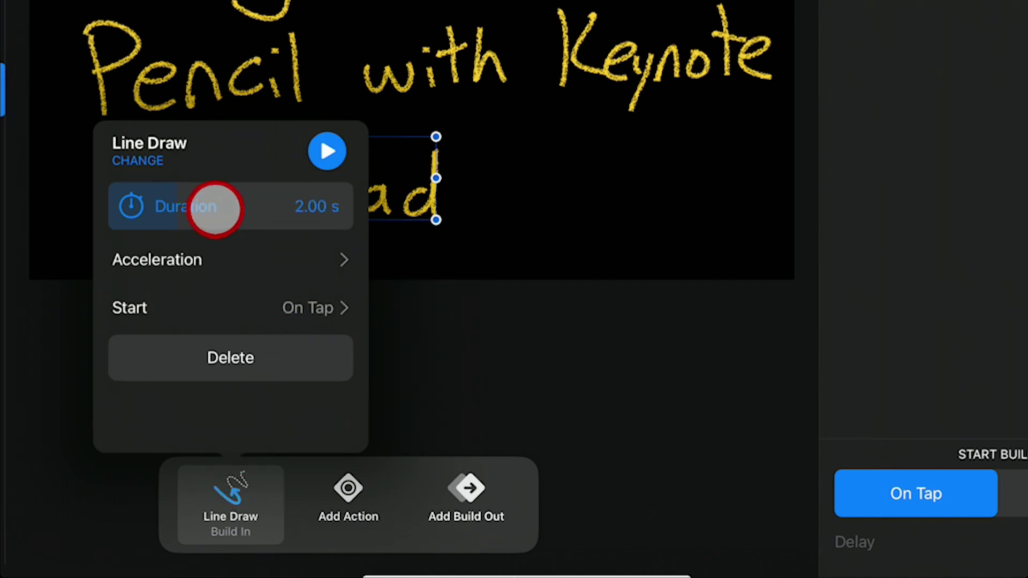
click(326, 153)
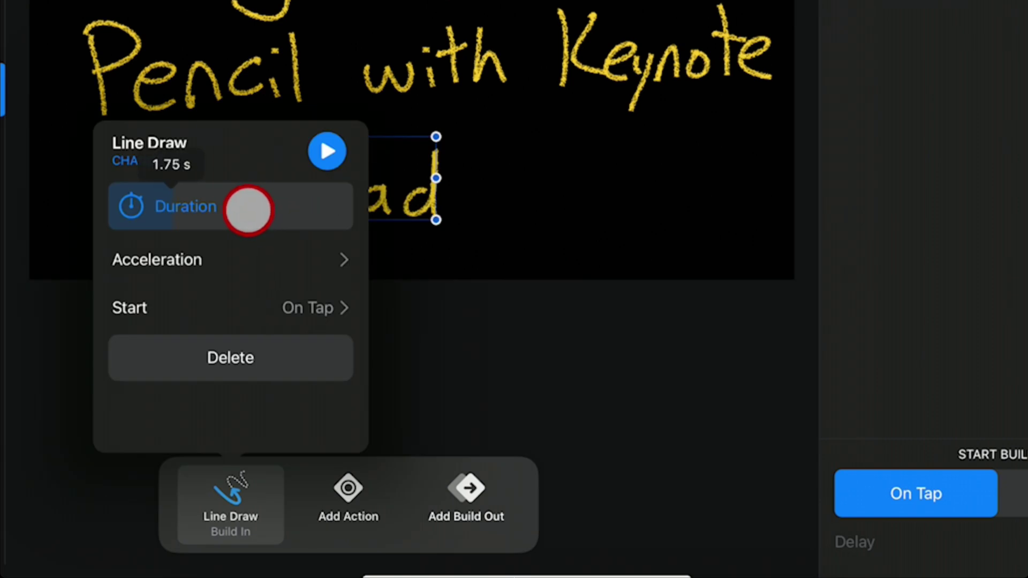
drag(253, 214, 232, 207)
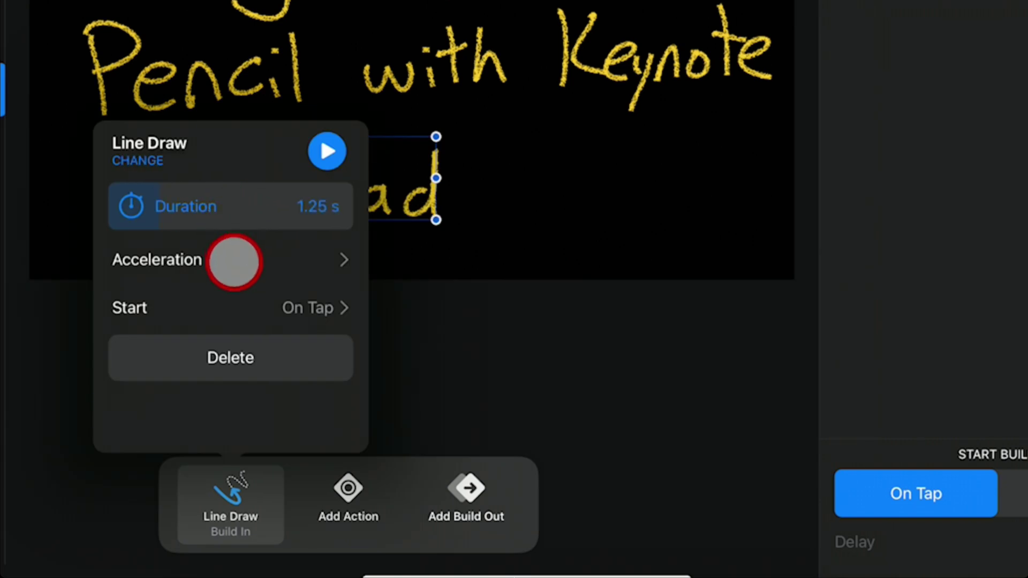
click(273, 305)
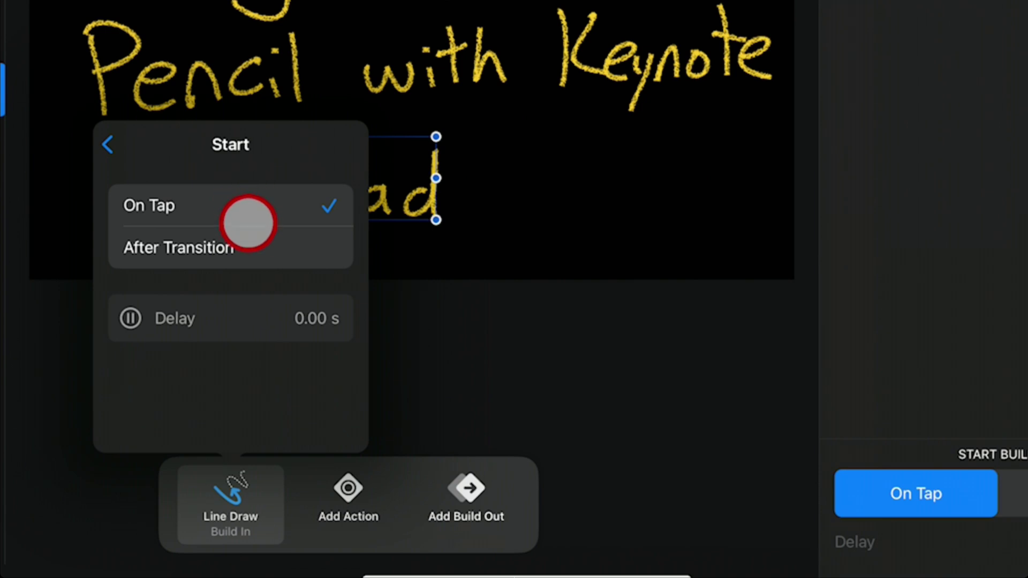
click(246, 241)
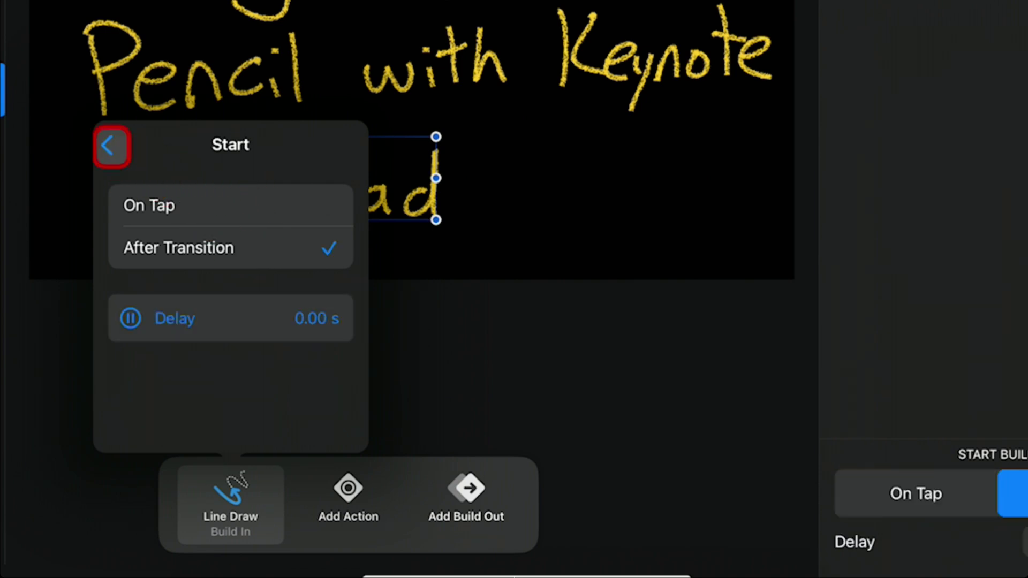
click(112, 145)
click(655, 156)
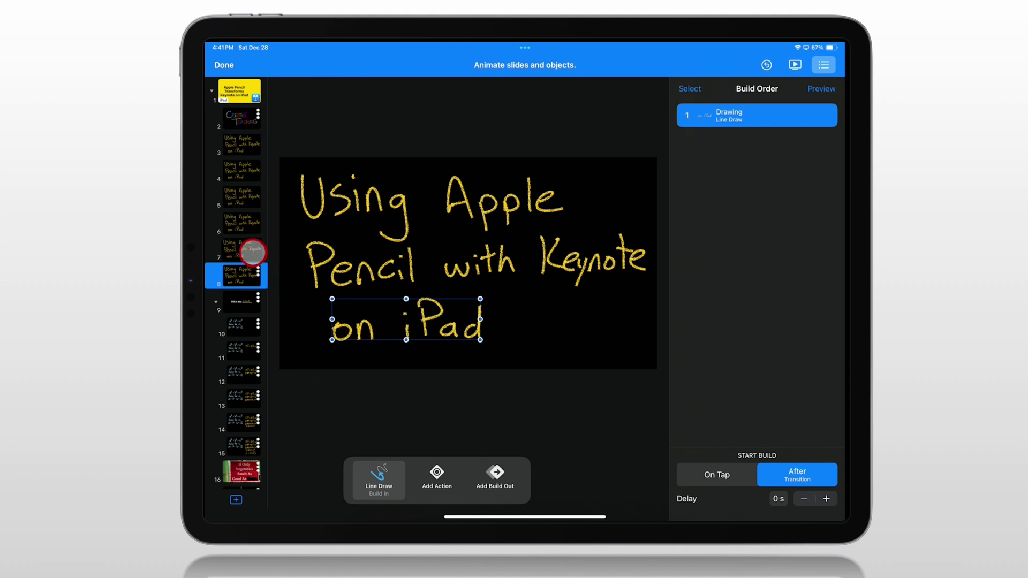
Step: Switch to slide 7, leave Animate mode and select the handwritten 'iPad'
click(241, 249)
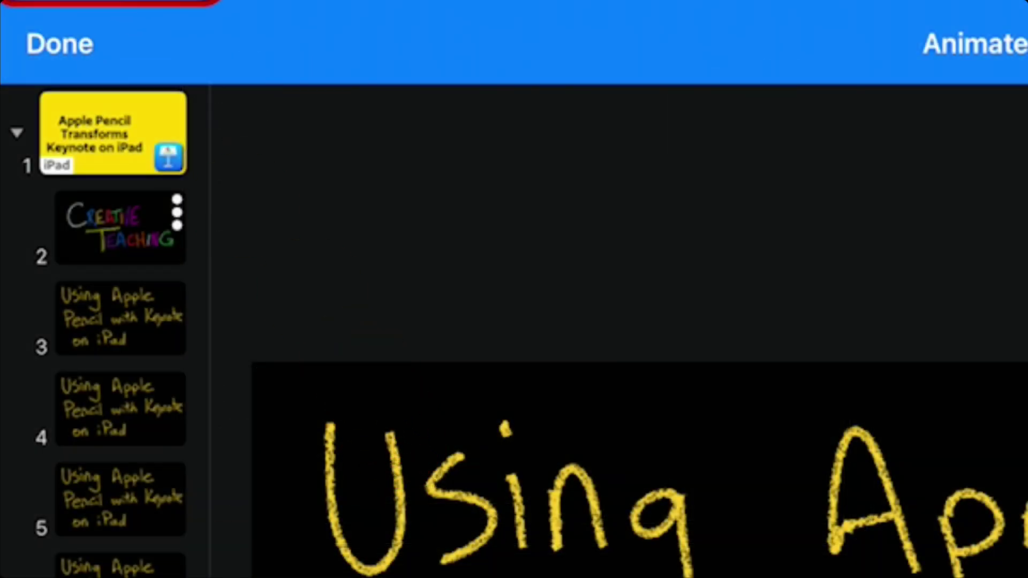
click(281, 149)
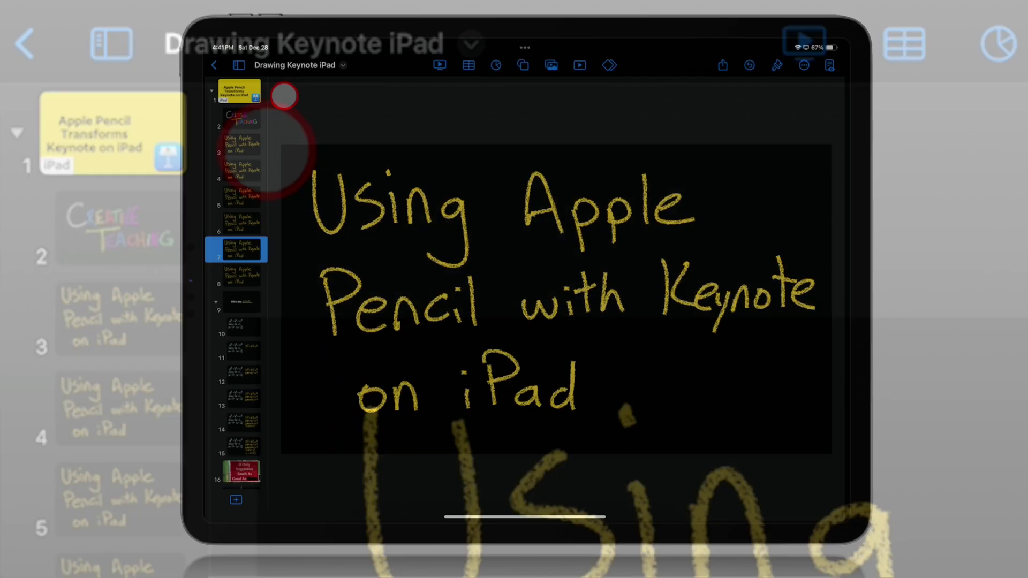
click(545, 390)
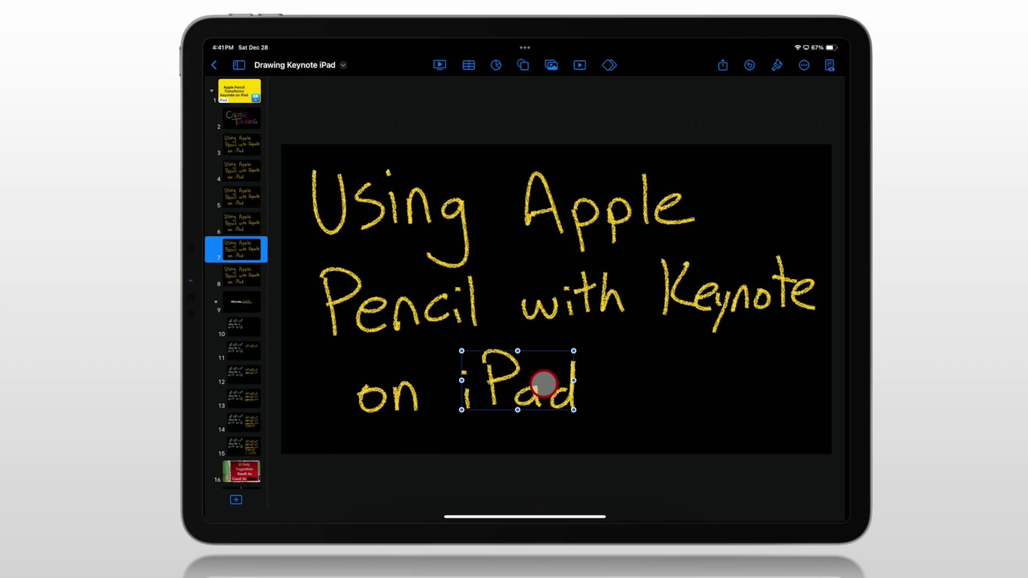
Step: Delete the 'iPad' and 'on' drawings from slide 7
click(561, 375)
click(610, 494)
click(368, 396)
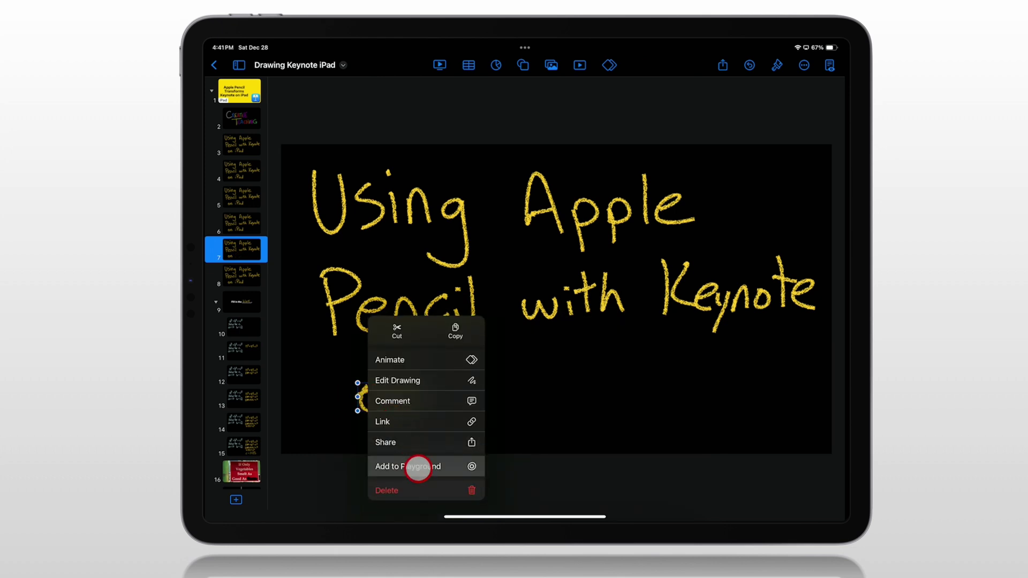
click(421, 484)
click(731, 292)
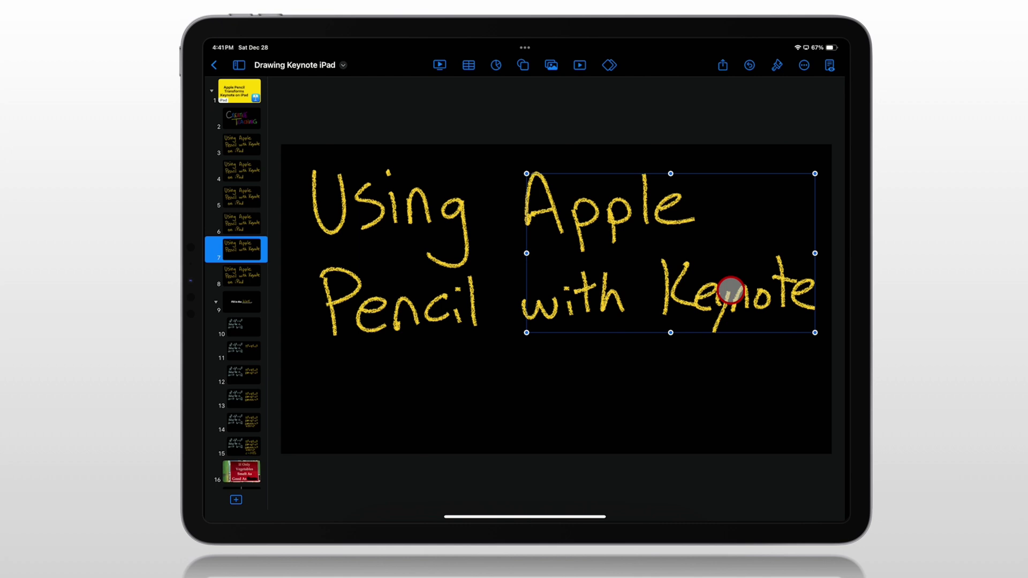
Step: Edit the drawing and erase 'Apple' and 'Using' with the Object Eraser
click(691, 357)
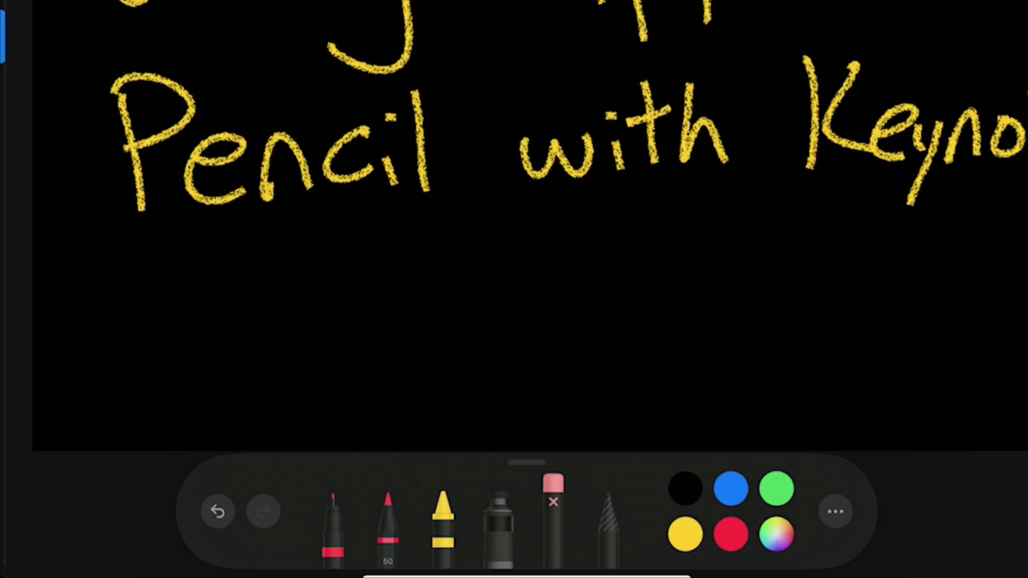
click(537, 482)
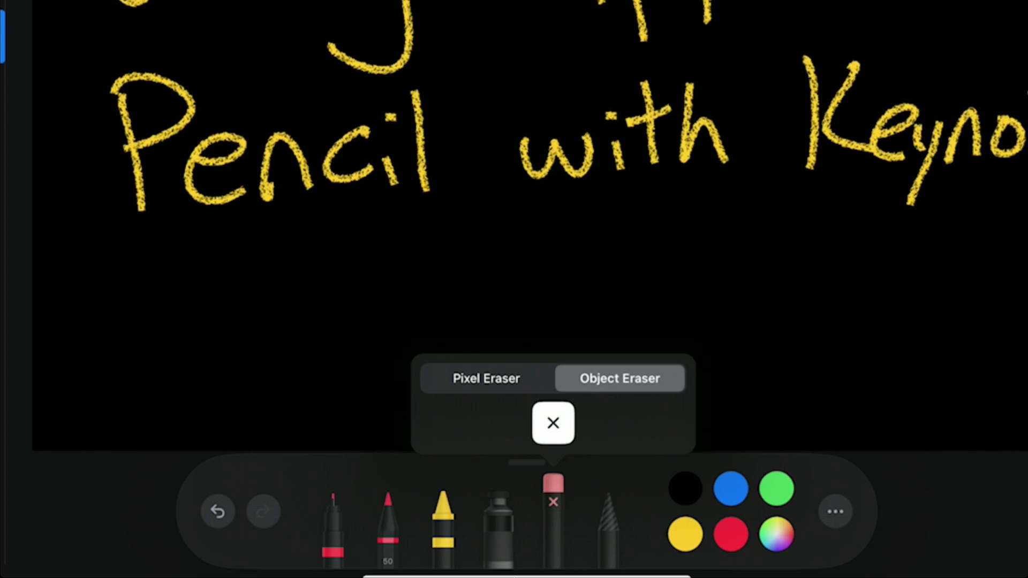
click(486, 378)
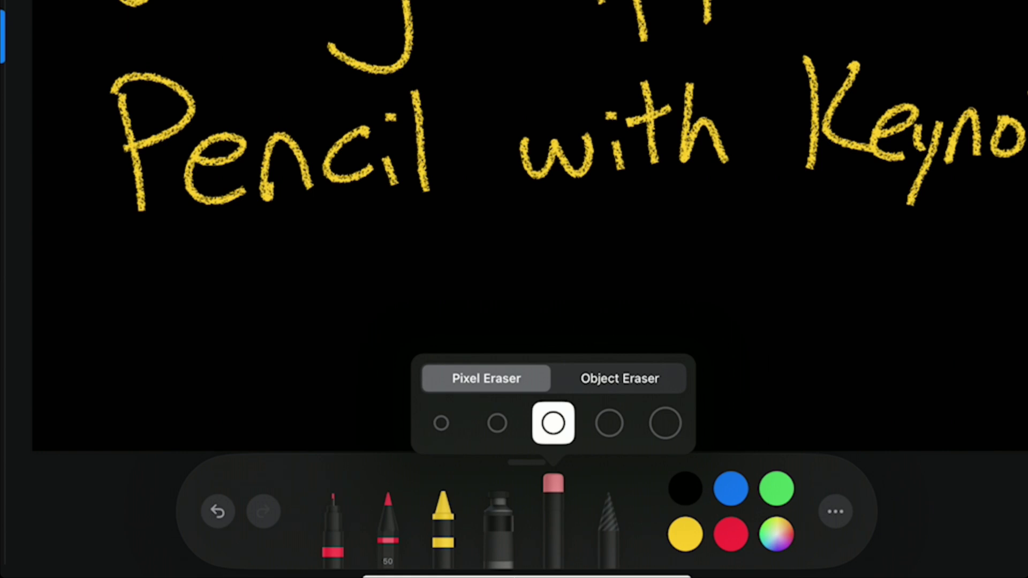
click(619, 378)
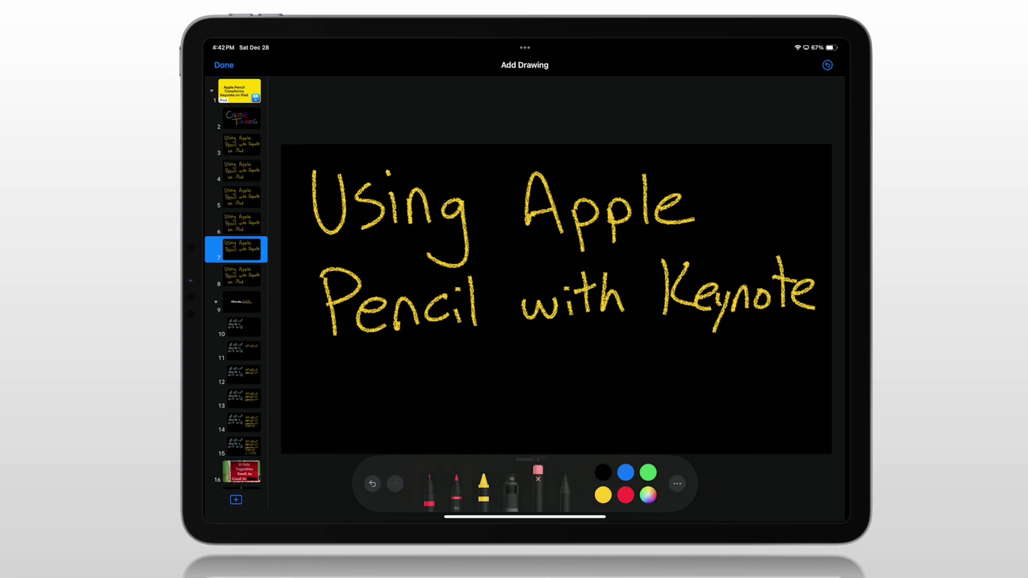
click(676, 206)
mouse_move(470, 225)
mouse_down()
mouse_move(430, 194)
mouse_move(322, 201)
mouse_up()
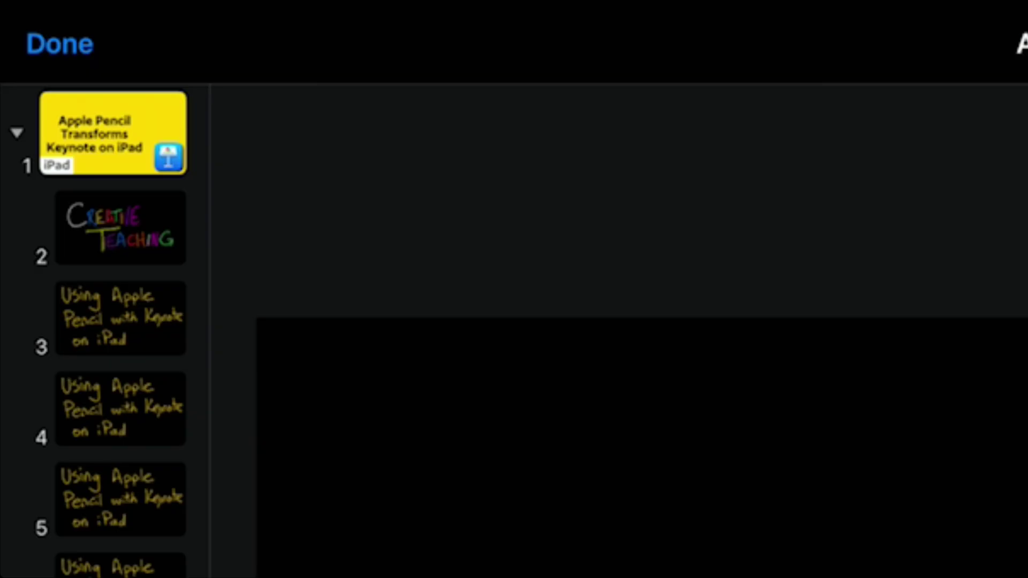
Step: Finish the drawing and give the merged handwriting a Line Draw build-in
click(48, 44)
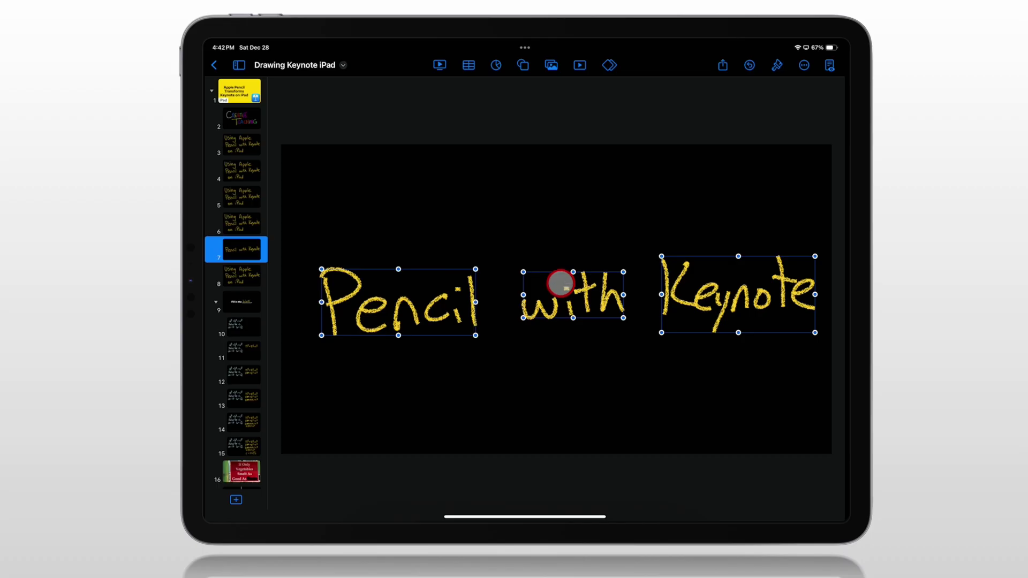
click(561, 285)
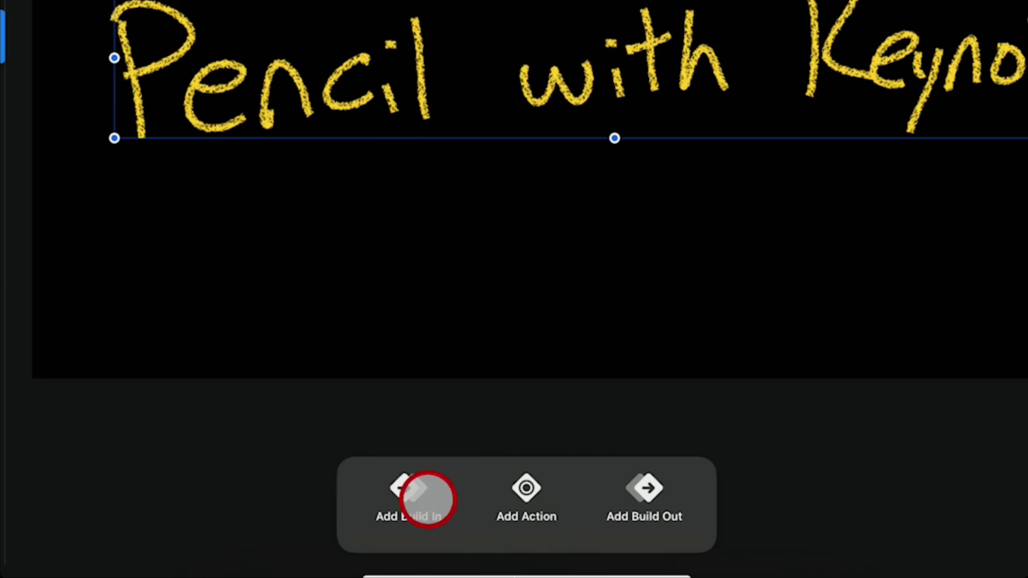
click(427, 498)
click(487, 501)
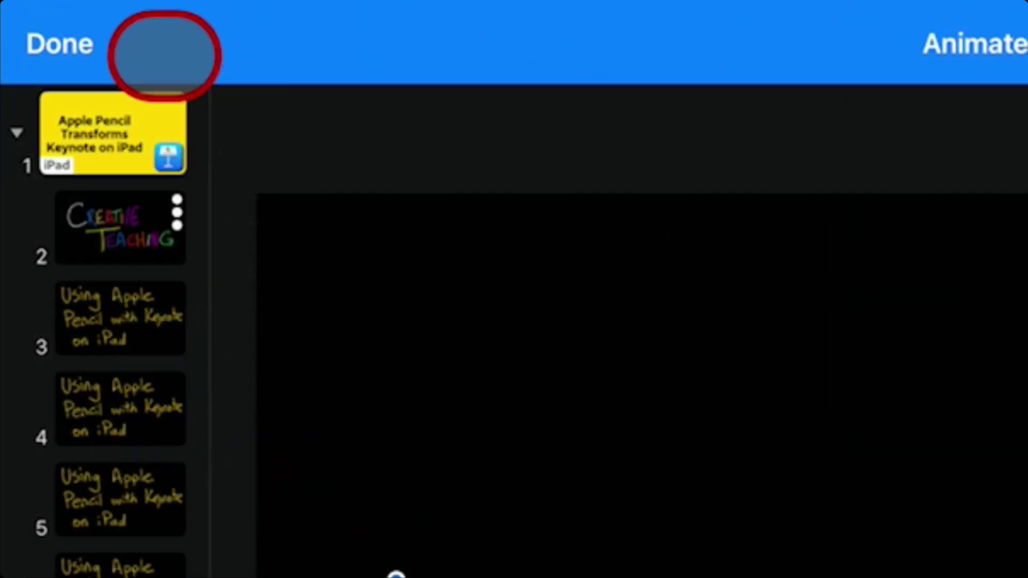
click(224, 66)
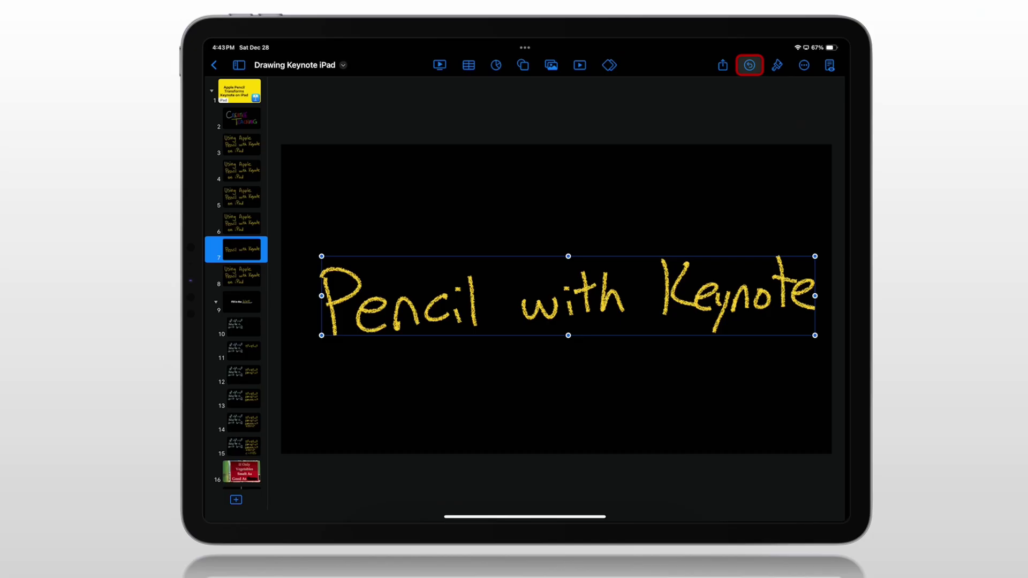
Step: Undo to restore three separate word drawings and select Pencil, with and Keynote together
click(750, 66)
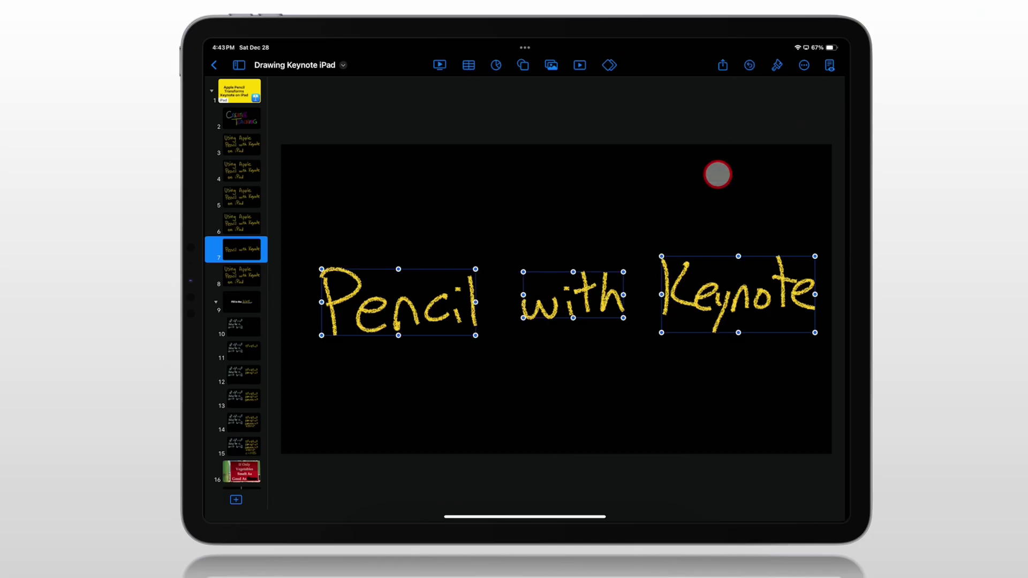
click(544, 268)
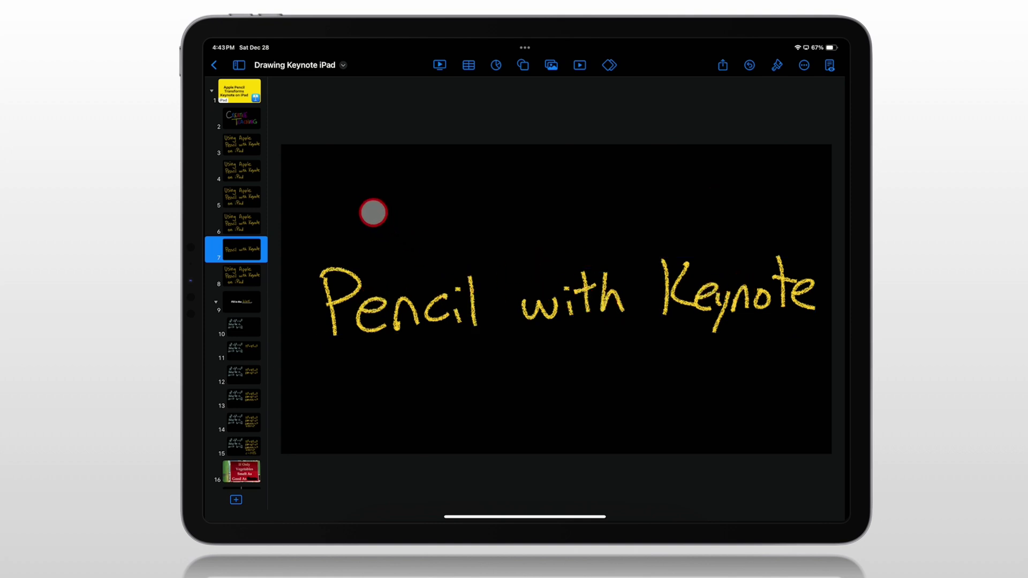
drag(368, 210, 780, 364)
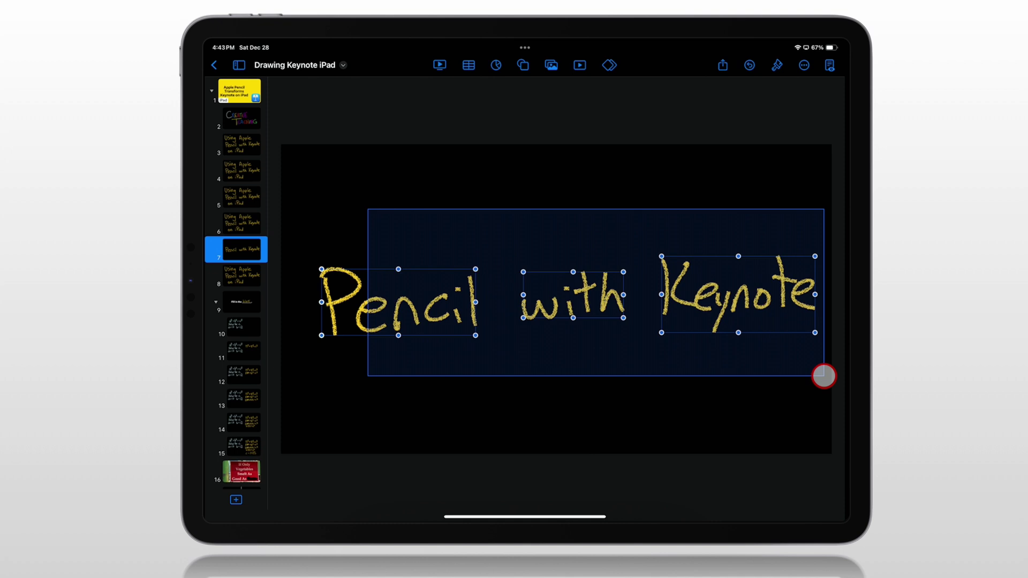
Step: Apply Line Draw build-ins to the three words ordered Pencil, with, Keynote
click(609, 66)
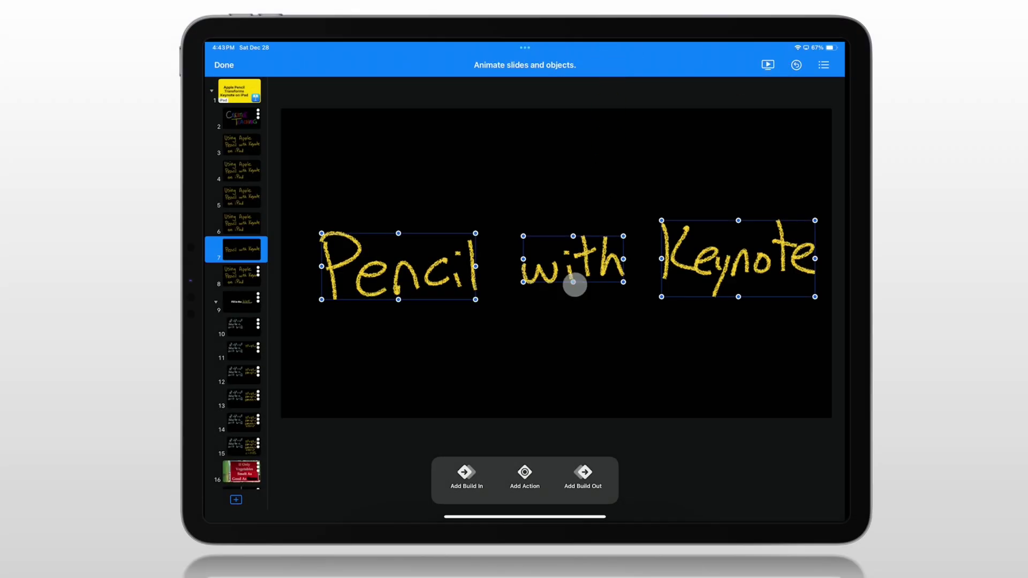
click(466, 474)
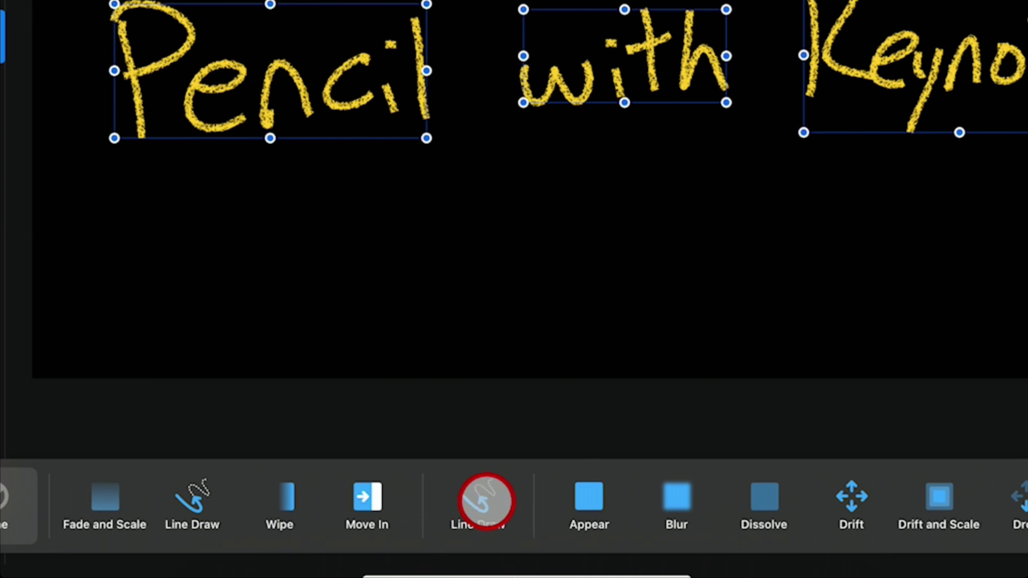
click(486, 500)
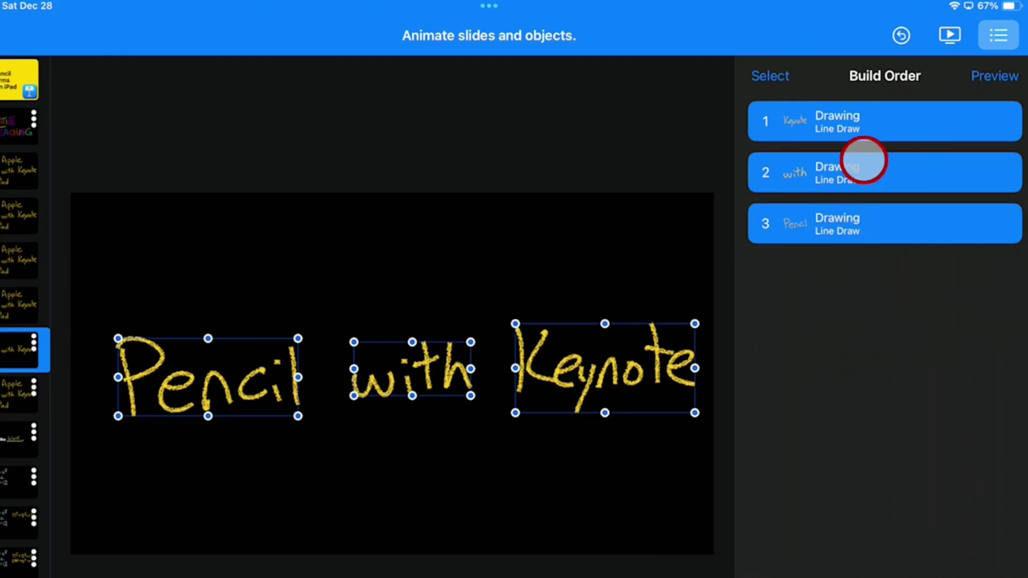
drag(866, 158, 905, 246)
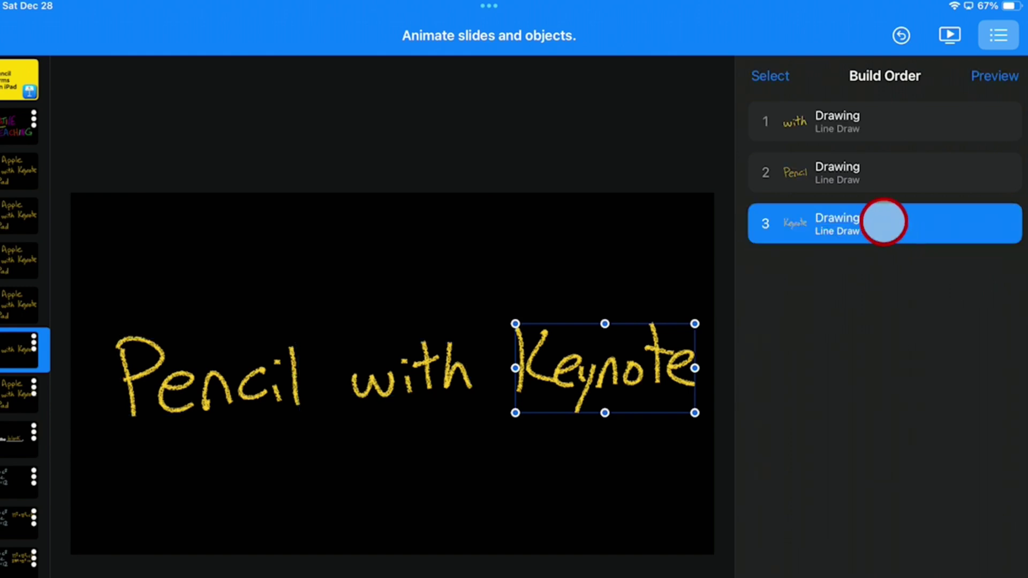
drag(875, 173, 868, 117)
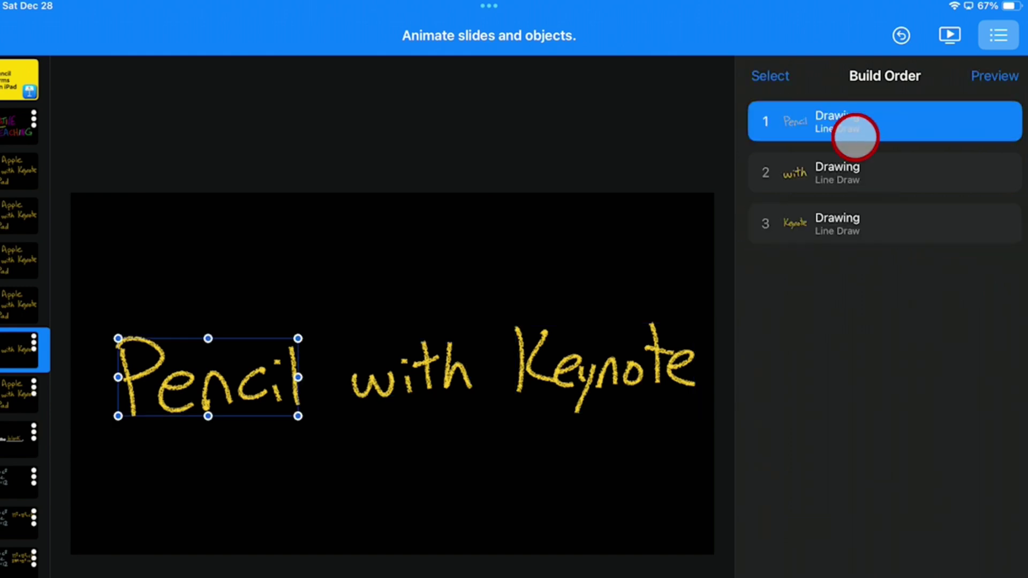
Step: Set the 'with' Line Draw build to start After Build 1
click(218, 514)
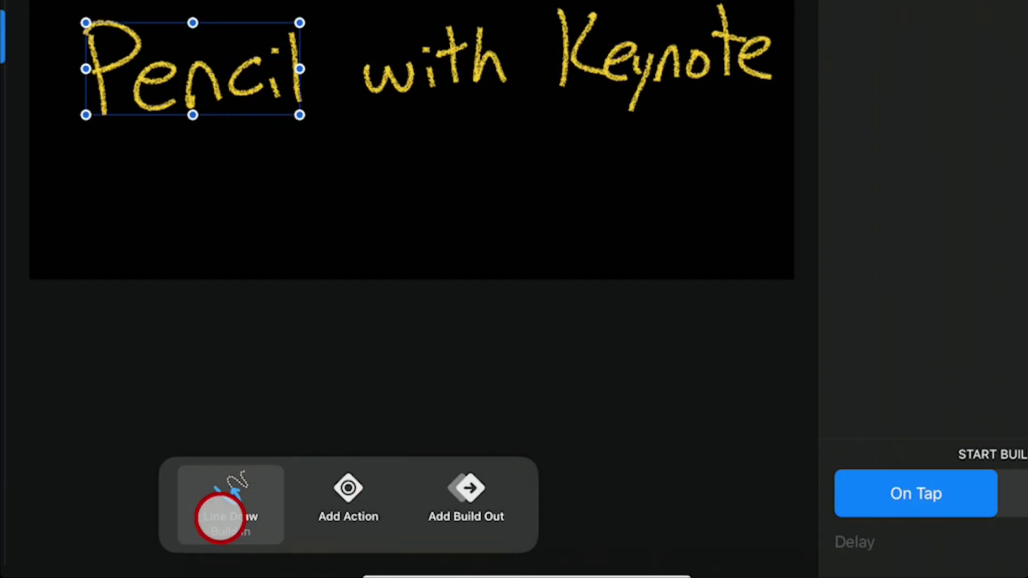
click(158, 204)
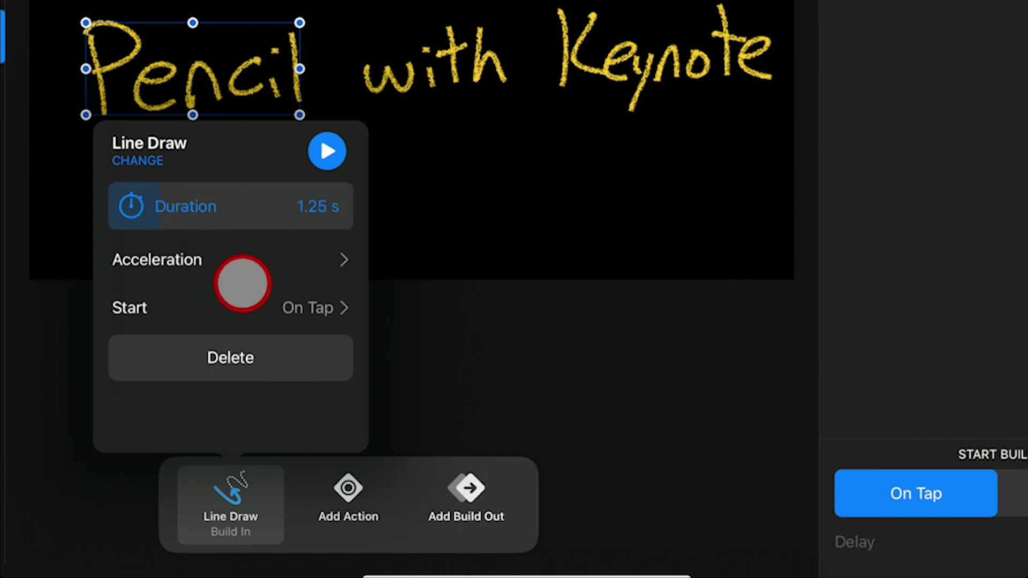
click(266, 307)
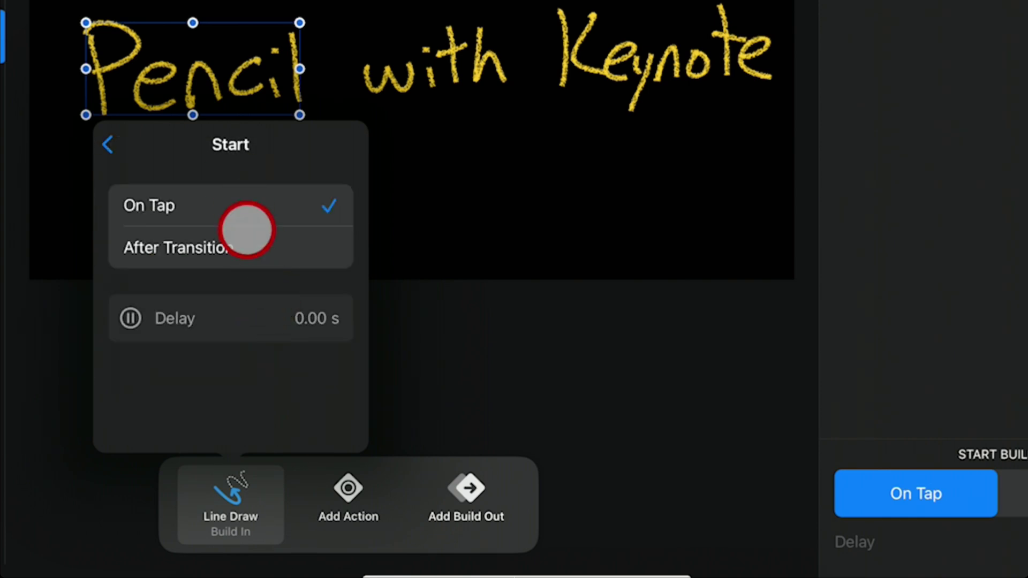
click(225, 500)
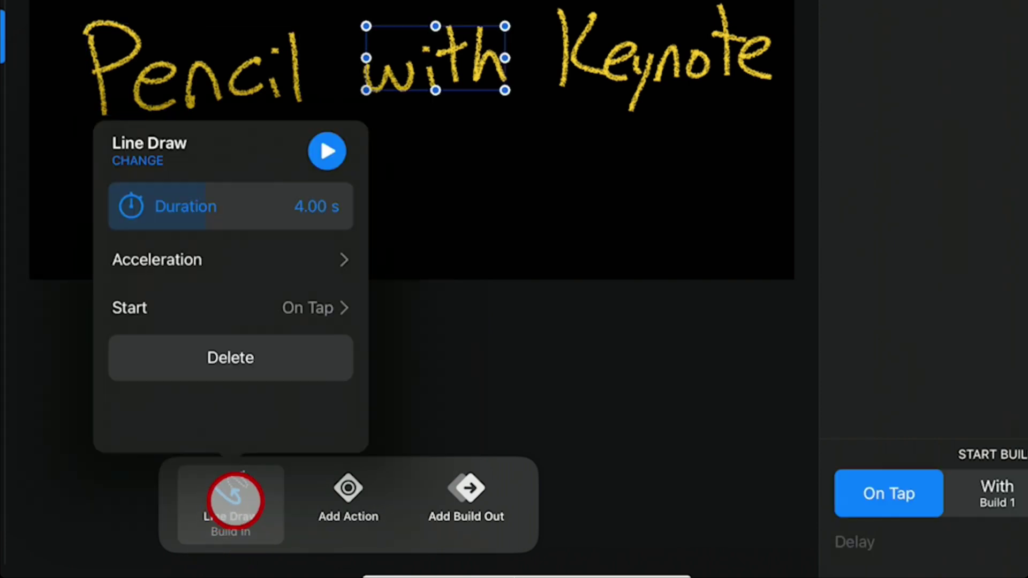
click(273, 308)
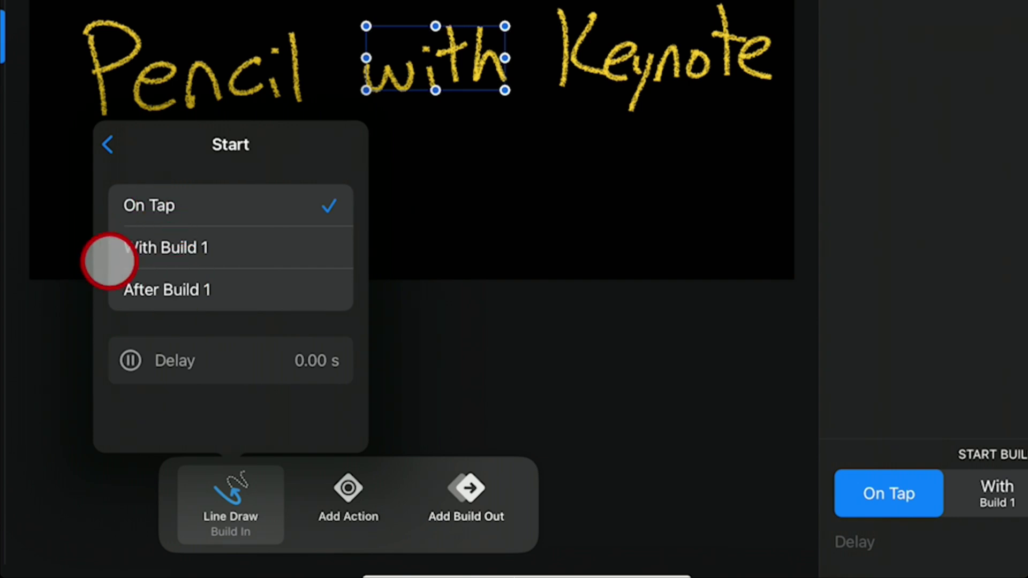
click(147, 289)
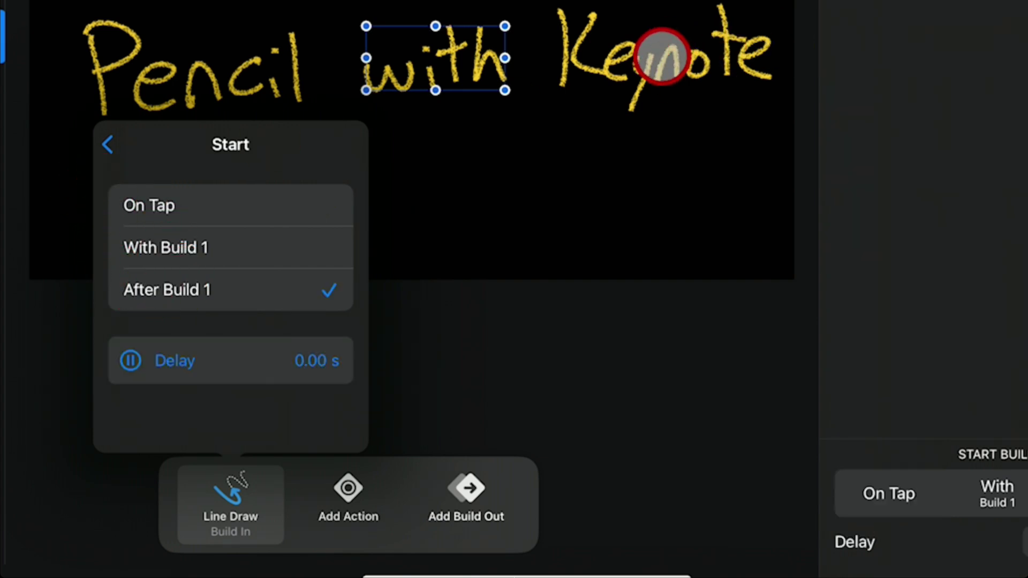
Step: Shorten the 'Keynote' draw duration and set it to start After Build 2
click(663, 62)
click(236, 477)
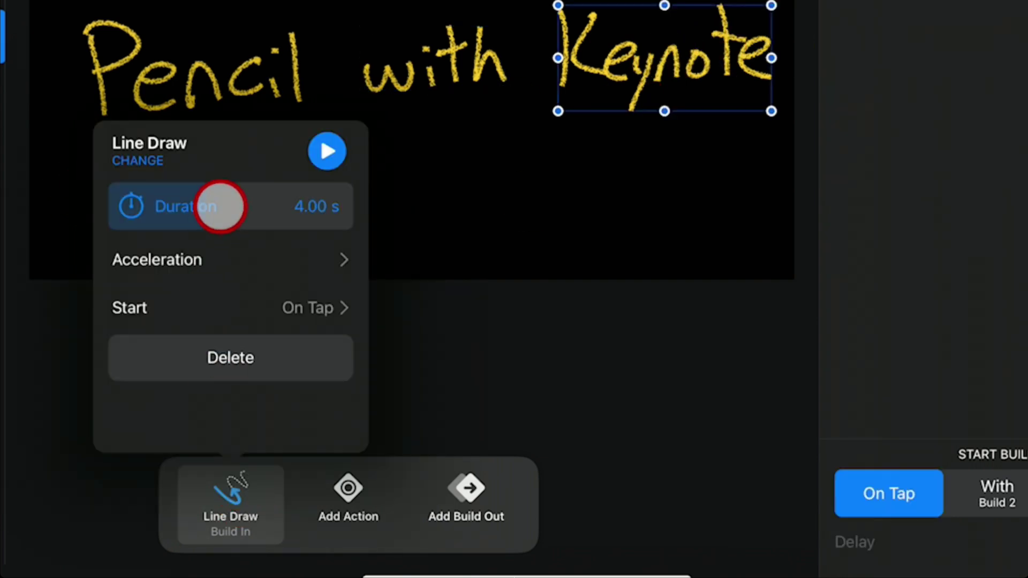
drag(218, 206, 175, 207)
click(266, 302)
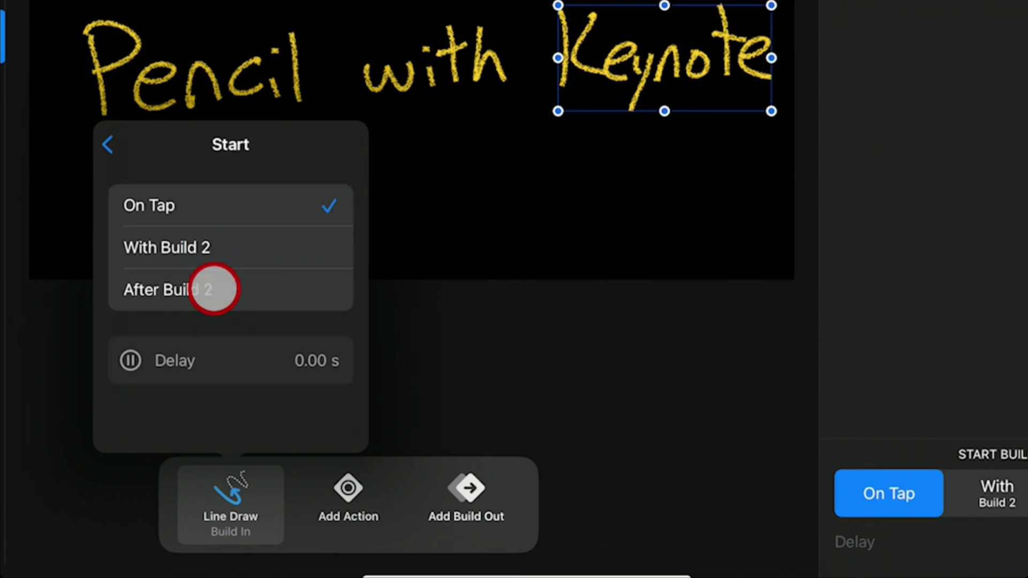
click(206, 289)
Step: Preview the three words drawing in sequence, then leave animation mode
click(113, 144)
click(722, 342)
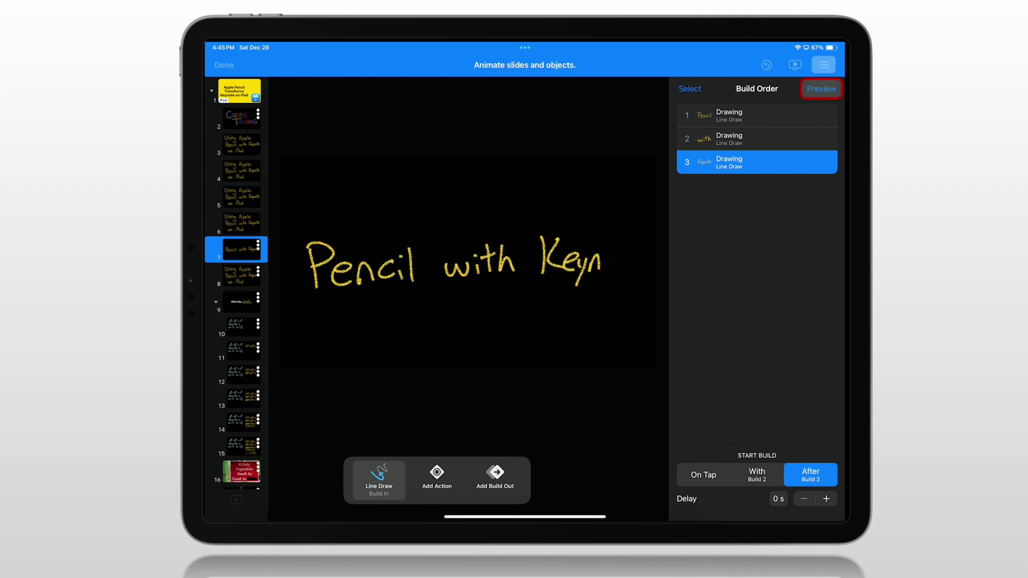
click(237, 72)
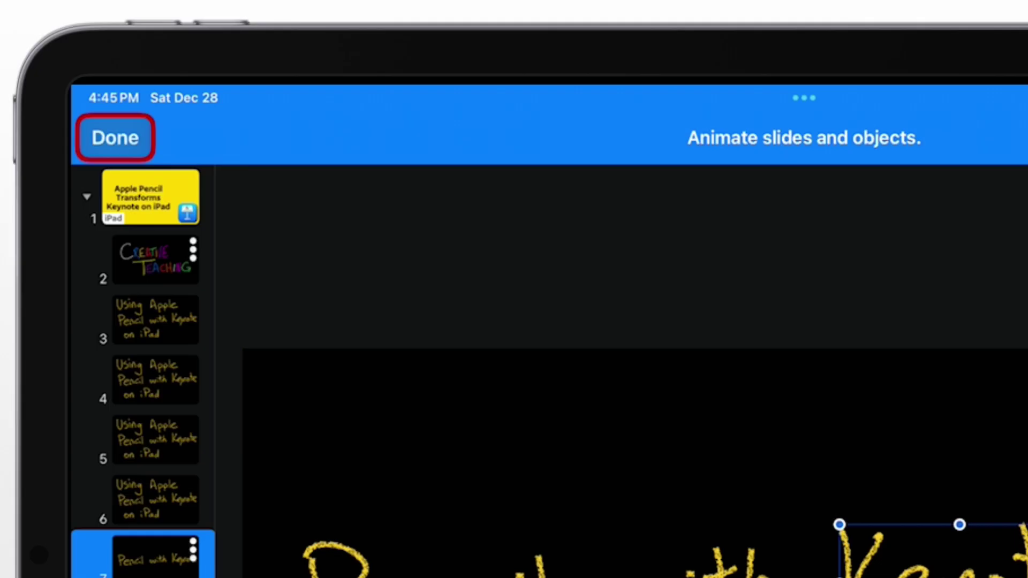
click(224, 66)
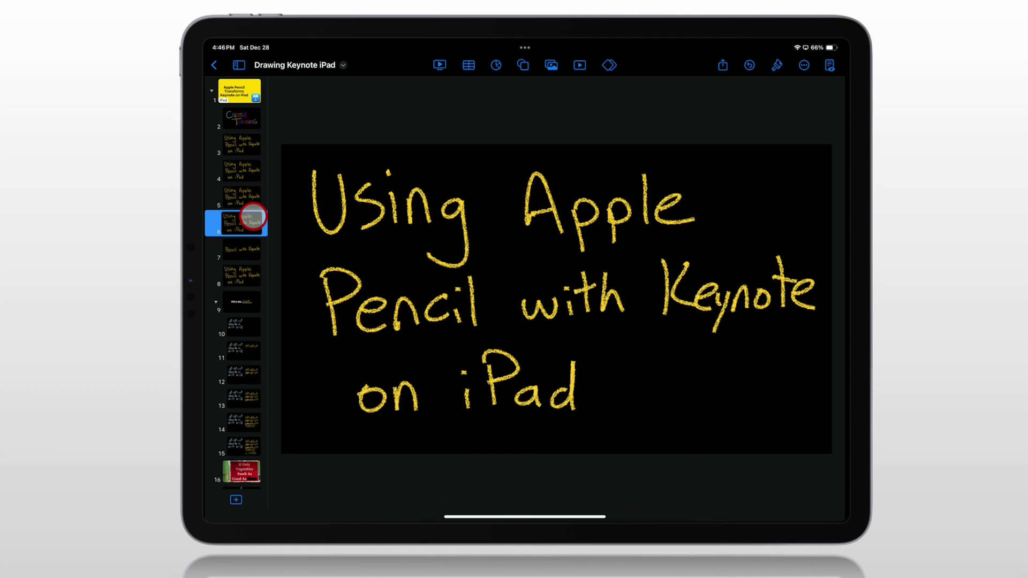
Step: Erase 'Pencil with Keynote on iPad' from slide 6's handwriting, leaving only 'Using Apple'
click(671, 253)
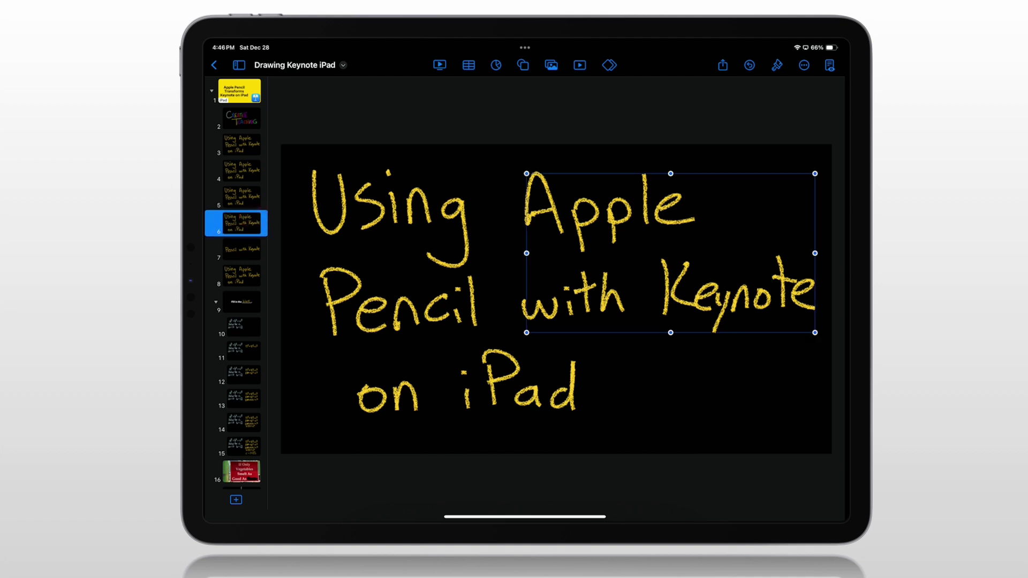
click(395, 253)
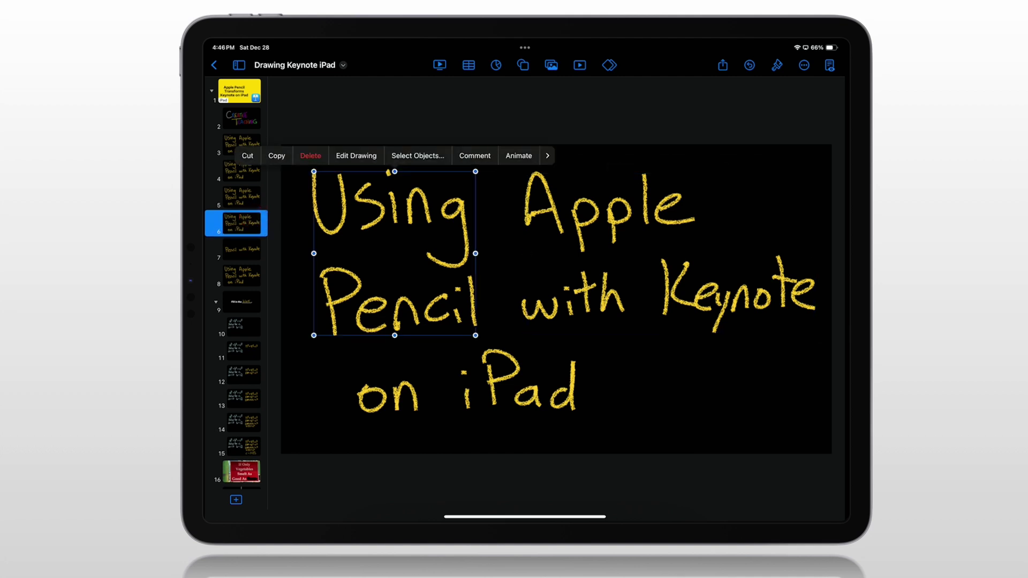
click(815, 398)
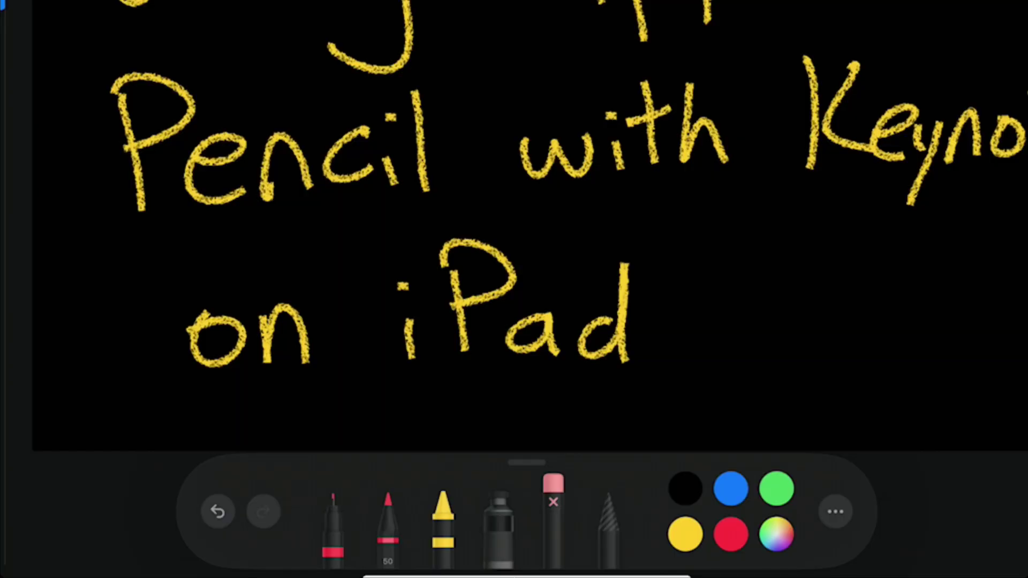
click(554, 506)
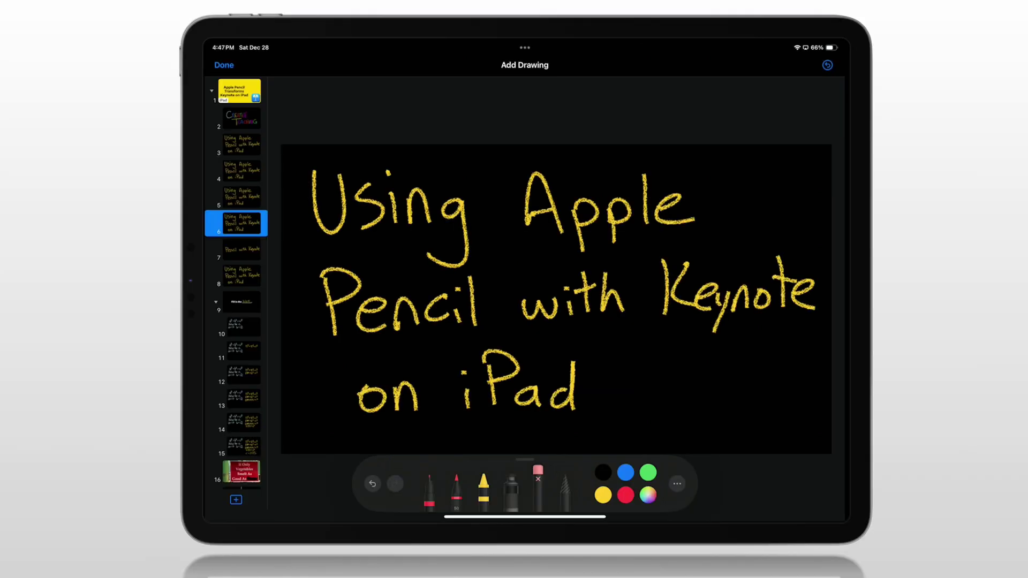
drag(562, 386, 370, 398)
drag(329, 301, 812, 285)
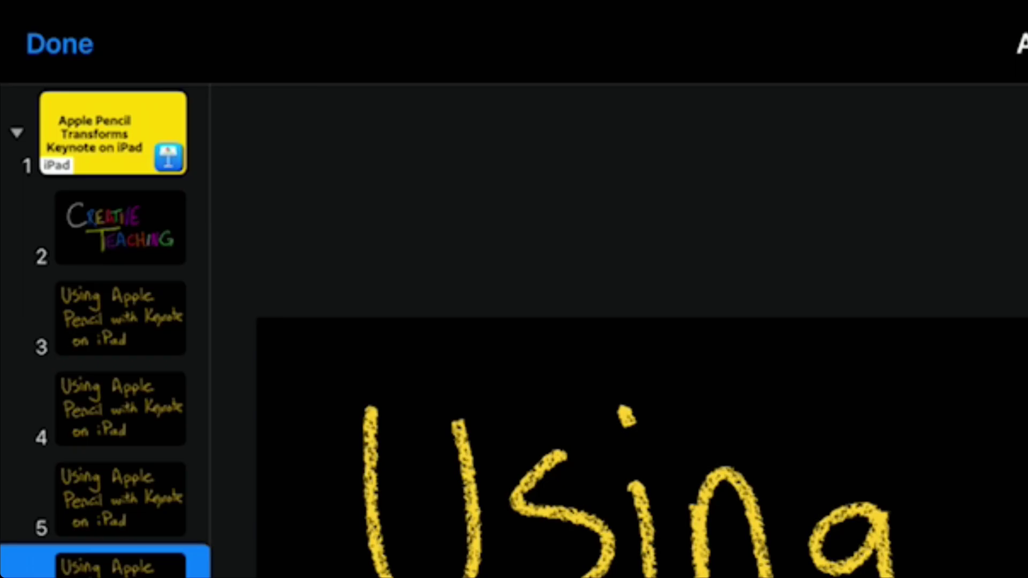
click(60, 44)
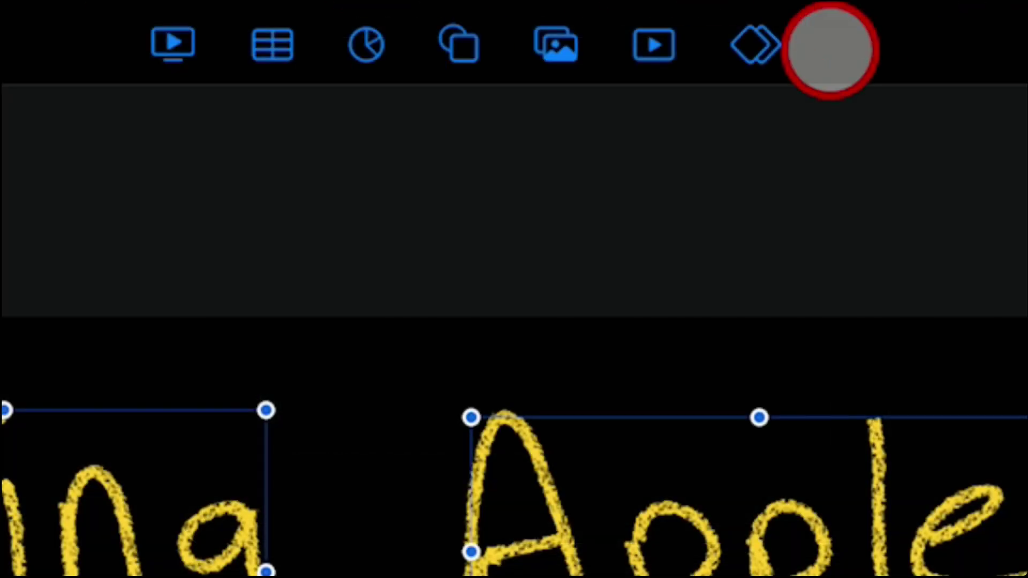
Step: Add a Line Draw build-in to the slide 6 handwriting and show the build order
click(756, 44)
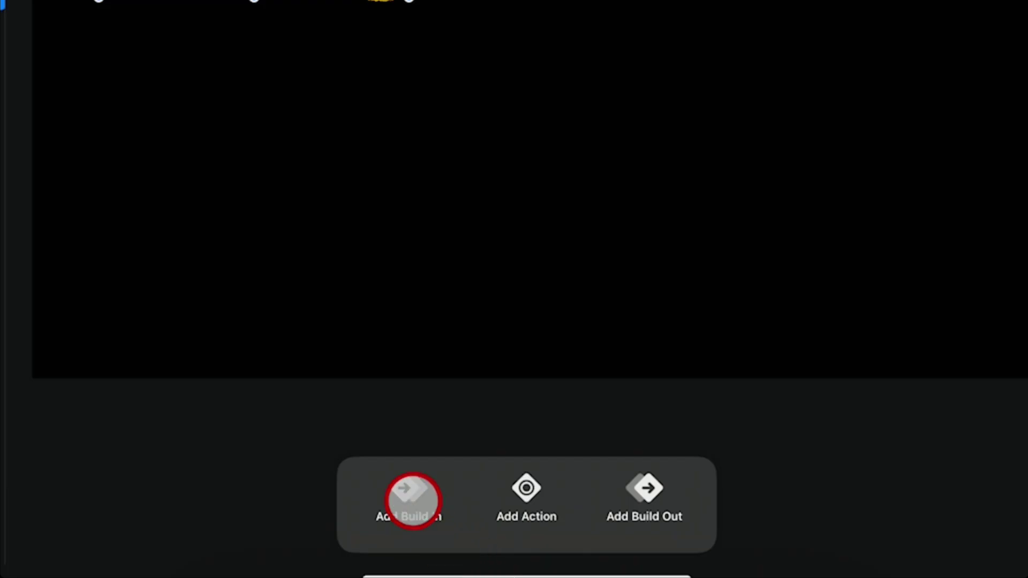
click(467, 474)
click(497, 507)
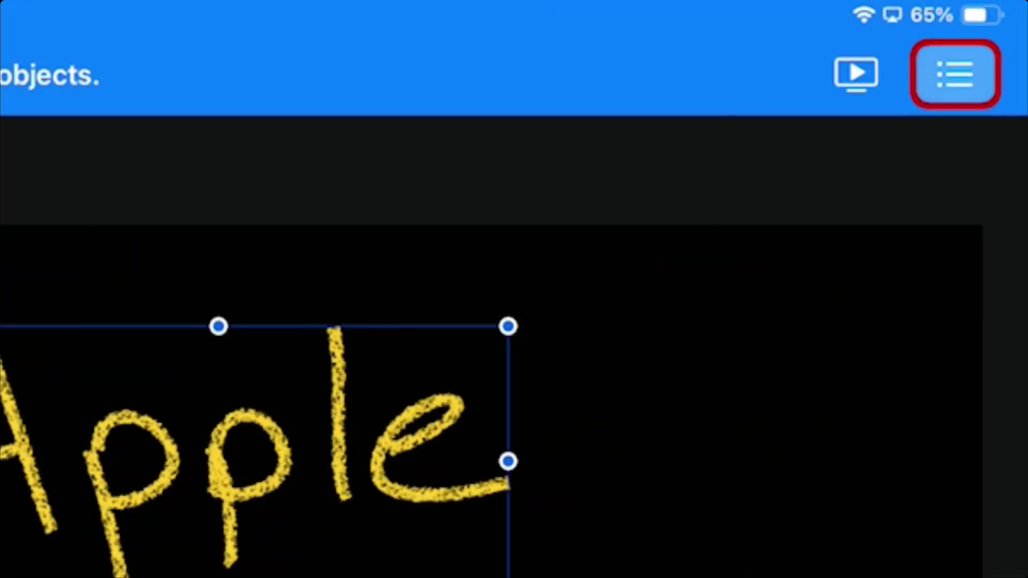
click(955, 74)
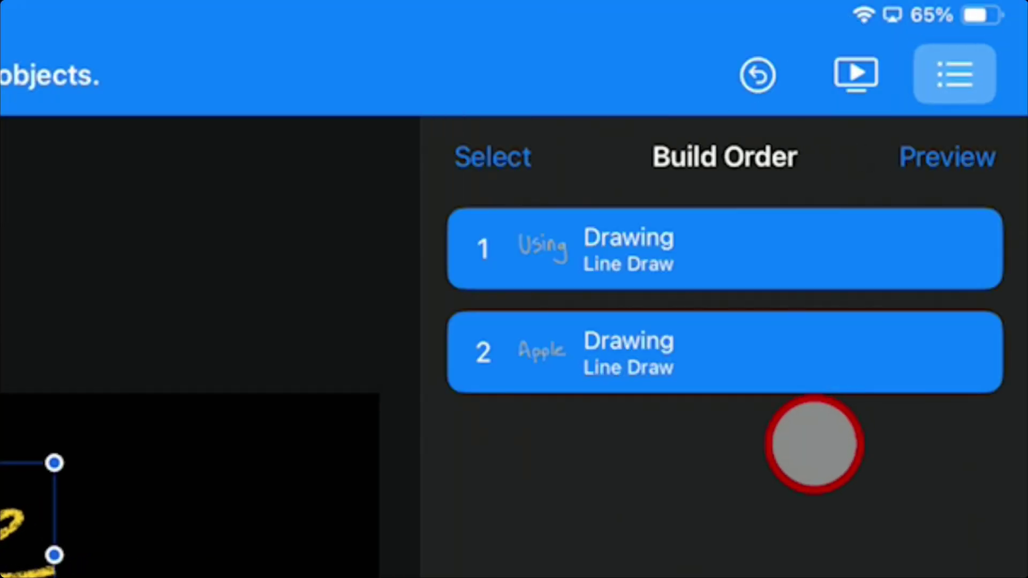
Step: Set the 'Apple' build to a shorter duration starting After Build 1
click(643, 351)
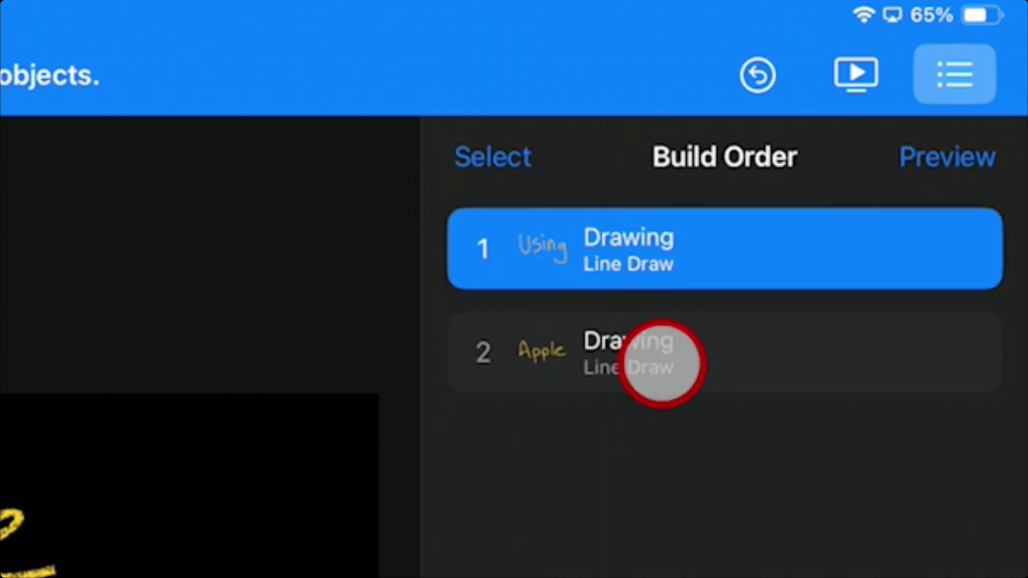
click(661, 361)
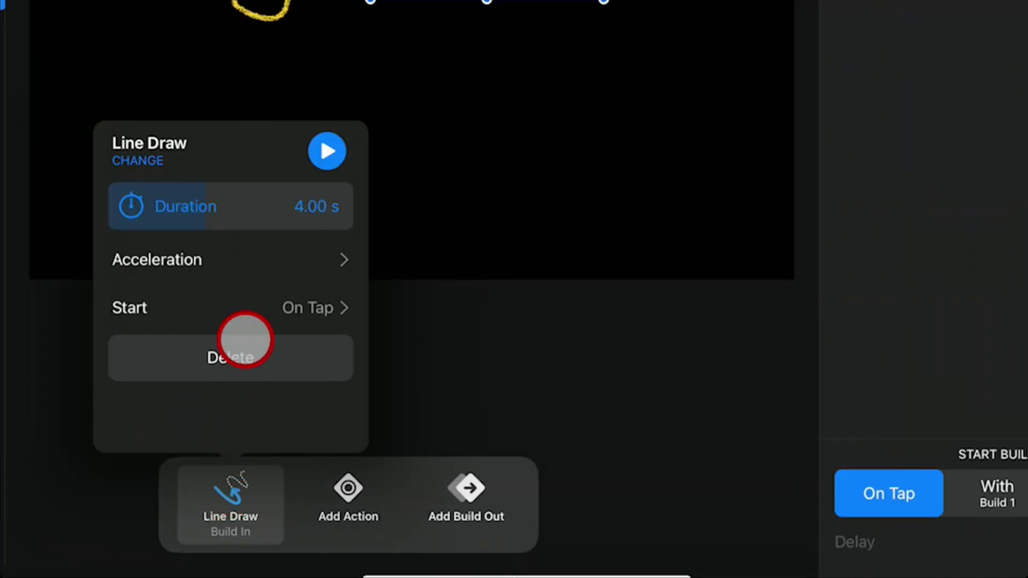
mouse_move(193, 206)
mouse_down()
mouse_move(180, 206)
mouse_move(200, 207)
mouse_up()
click(268, 290)
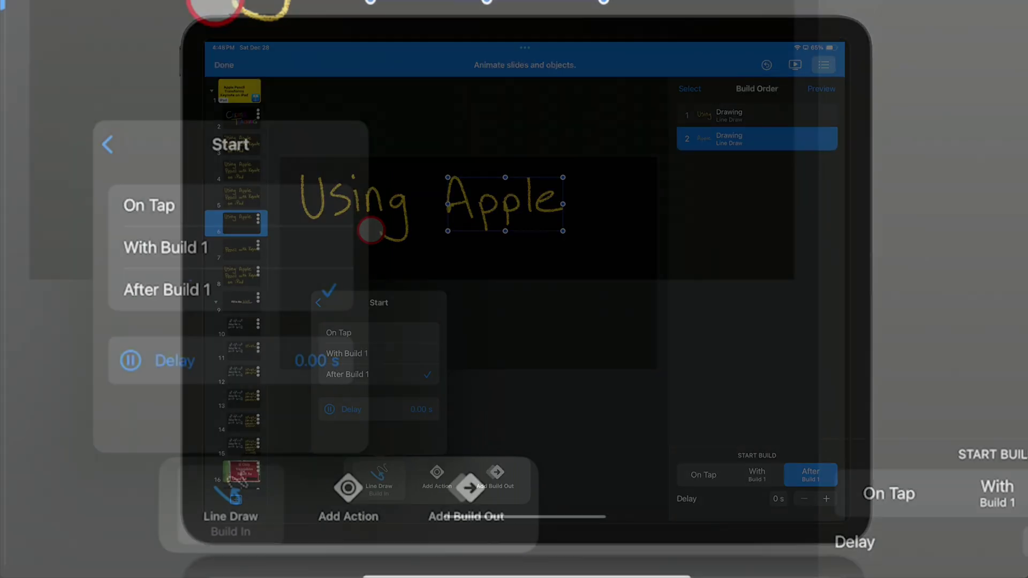
click(367, 221)
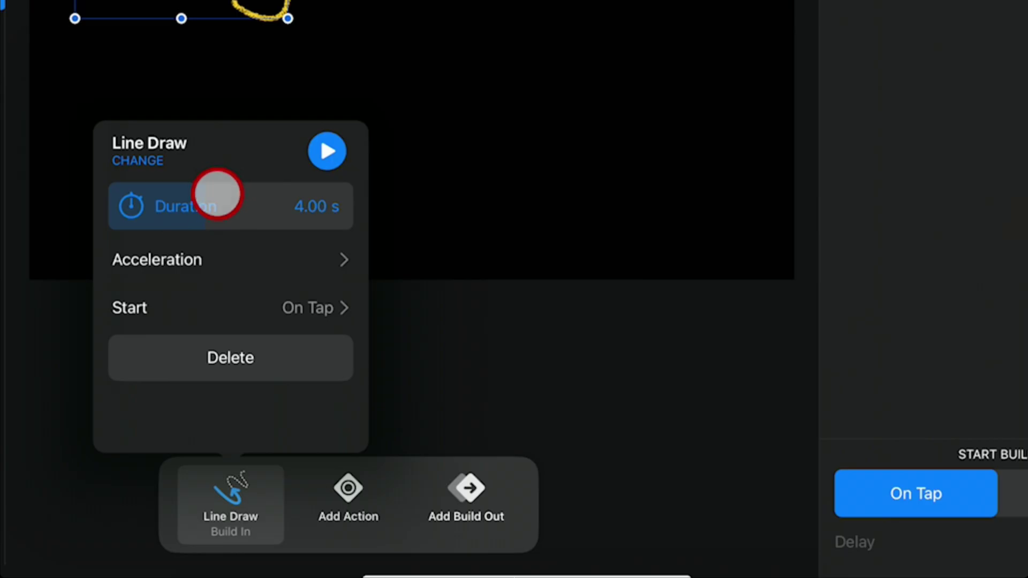
Step: Set 'Using' to draw over 1.25 s After Transition, then preview the builds
drag(218, 197, 172, 203)
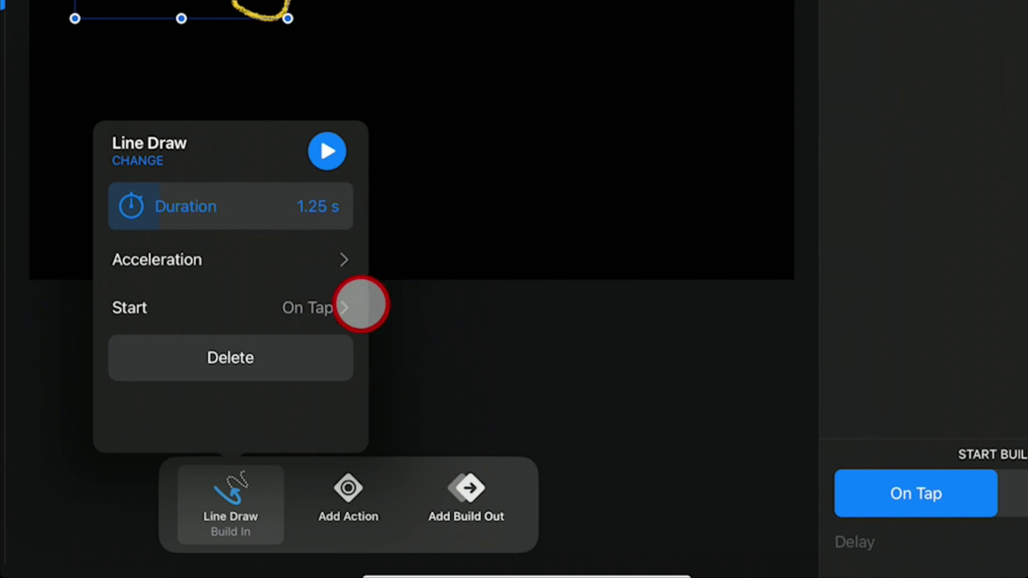
click(322, 308)
click(156, 241)
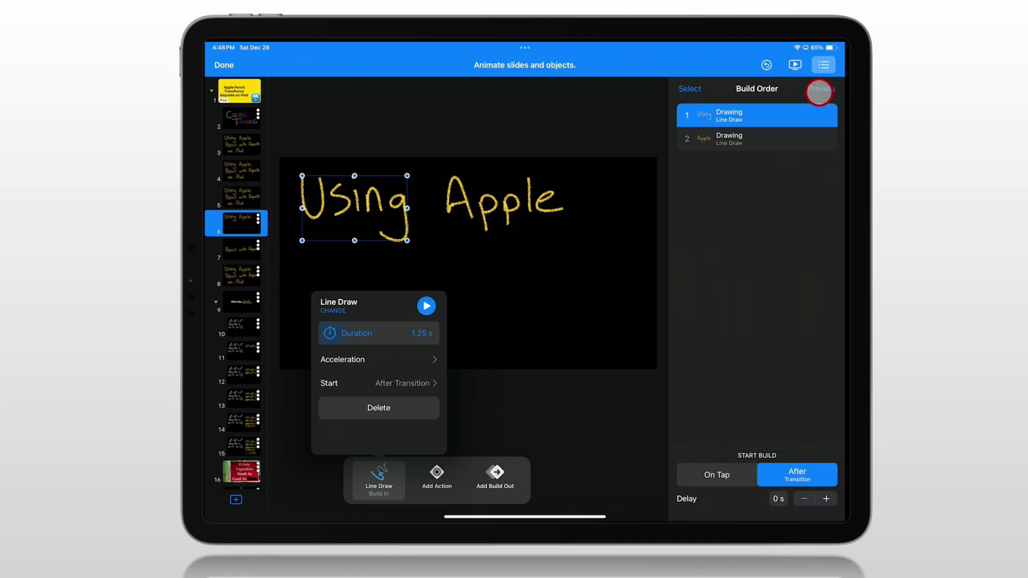
click(819, 92)
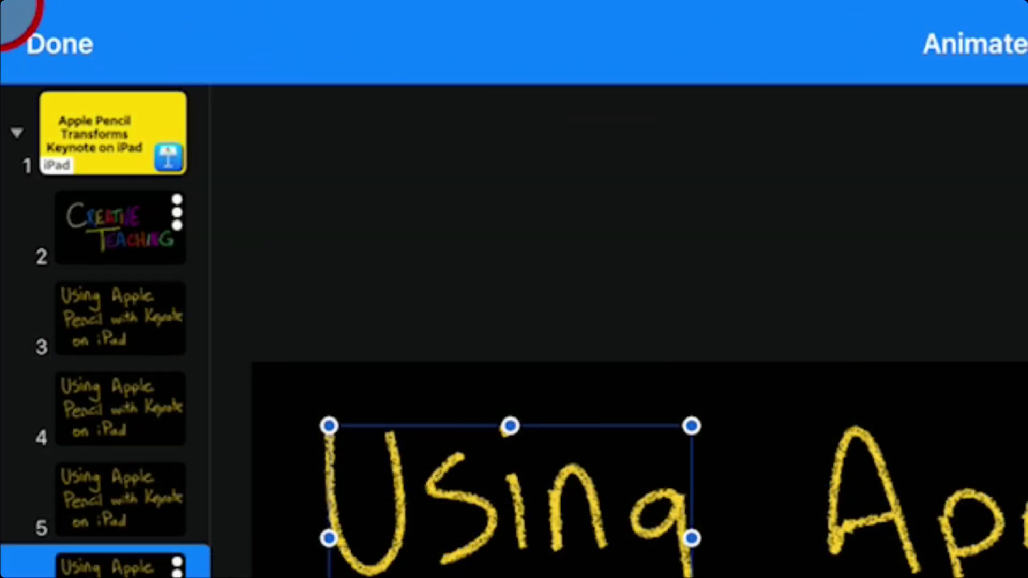
Step: Leave animation mode and delete the redundant handwriting slide from the navigator
click(60, 44)
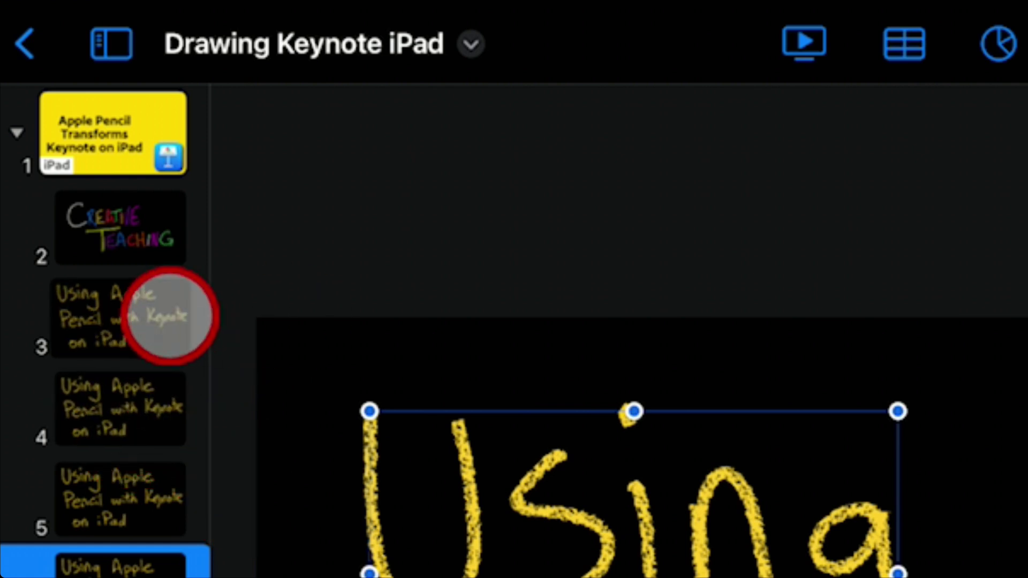
click(160, 317)
click(161, 317)
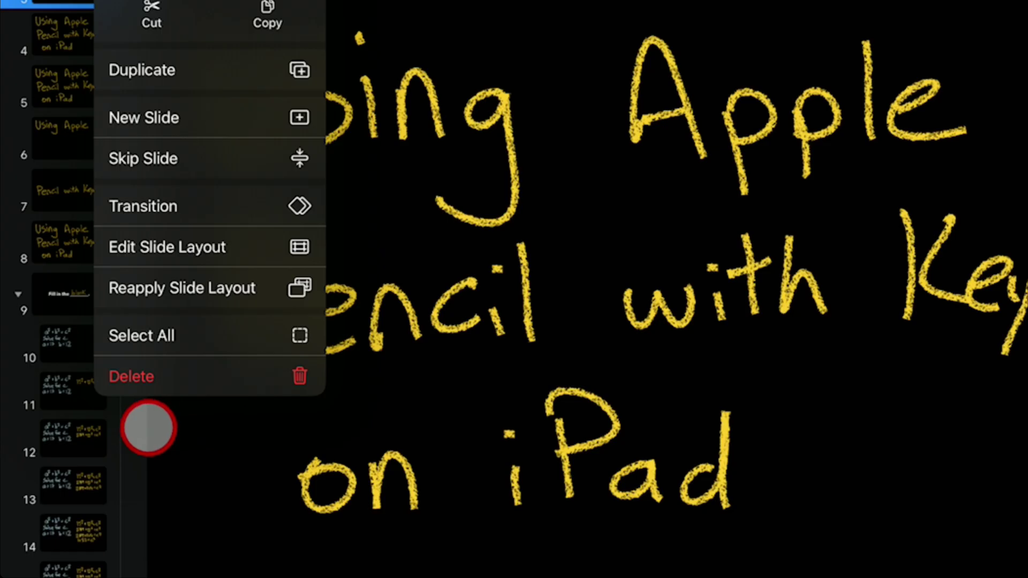
click(169, 379)
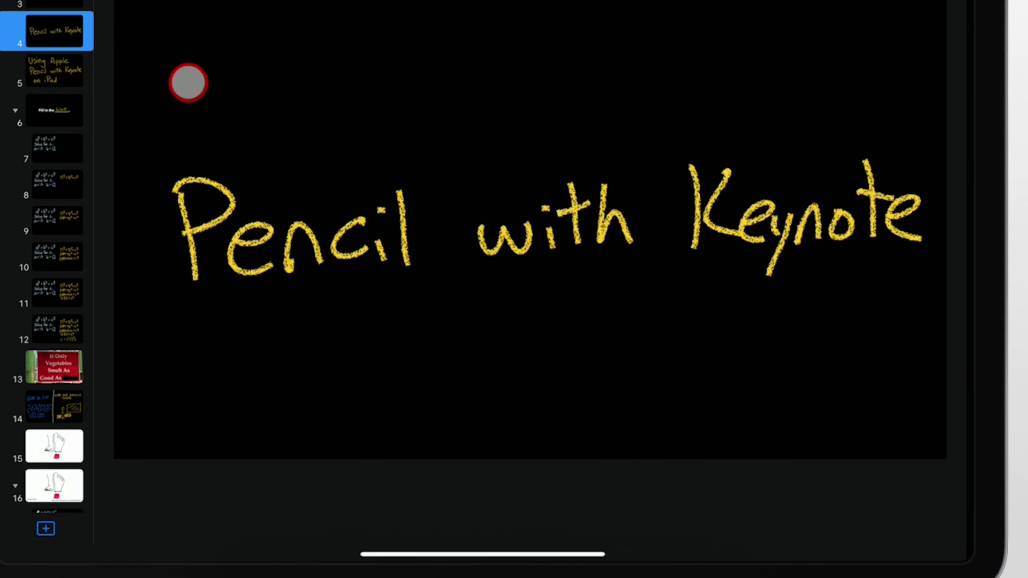
Step: Cut the handwritten 'Pencil with Keynote' and paste it onto the Using Apple slide
drag(189, 82, 832, 308)
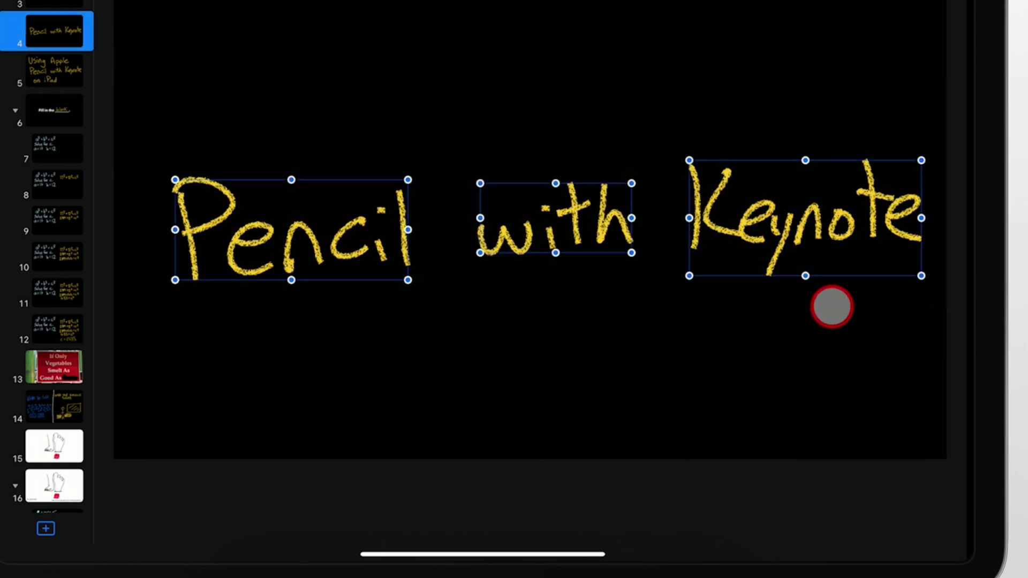
click(725, 230)
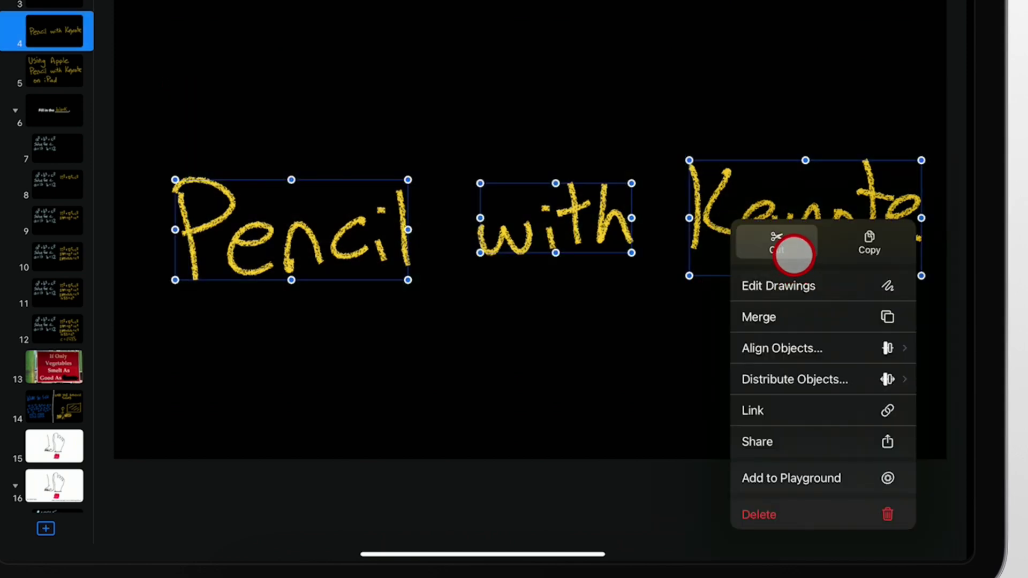
click(792, 255)
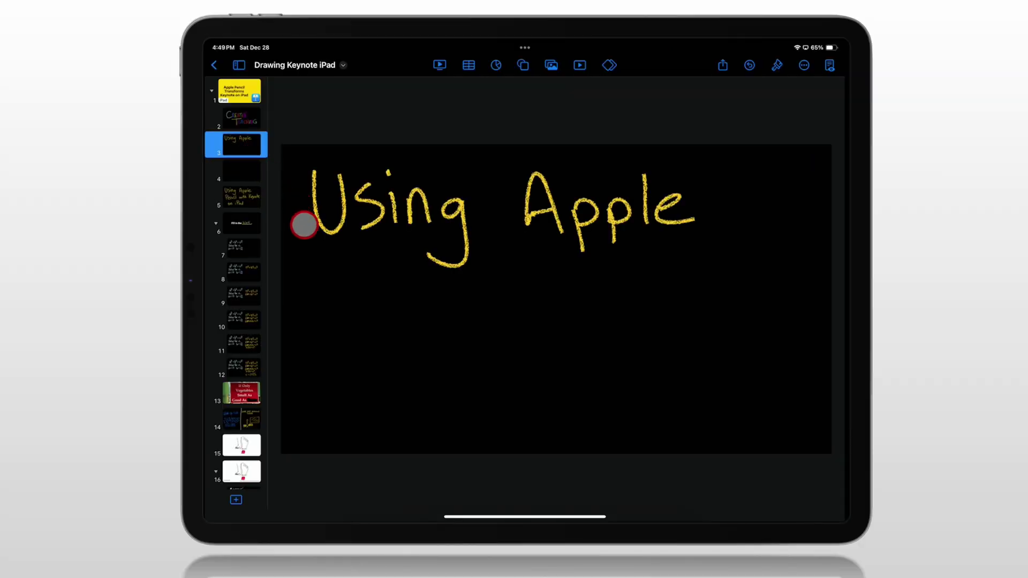
click(246, 283)
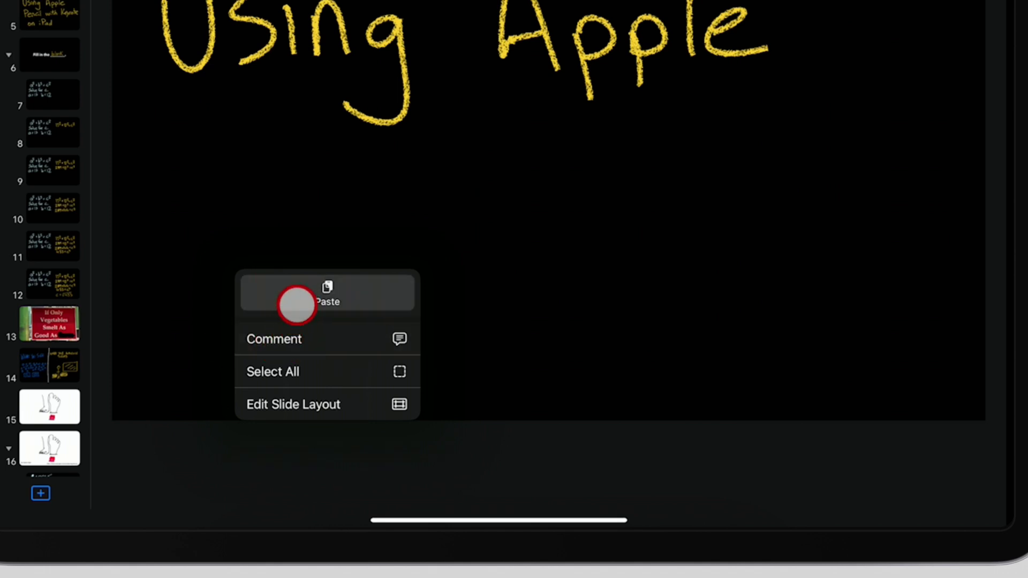
click(296, 306)
Step: Pick up the 'on iPad' drawing from the following slide and return to the title slide to paste
click(250, 172)
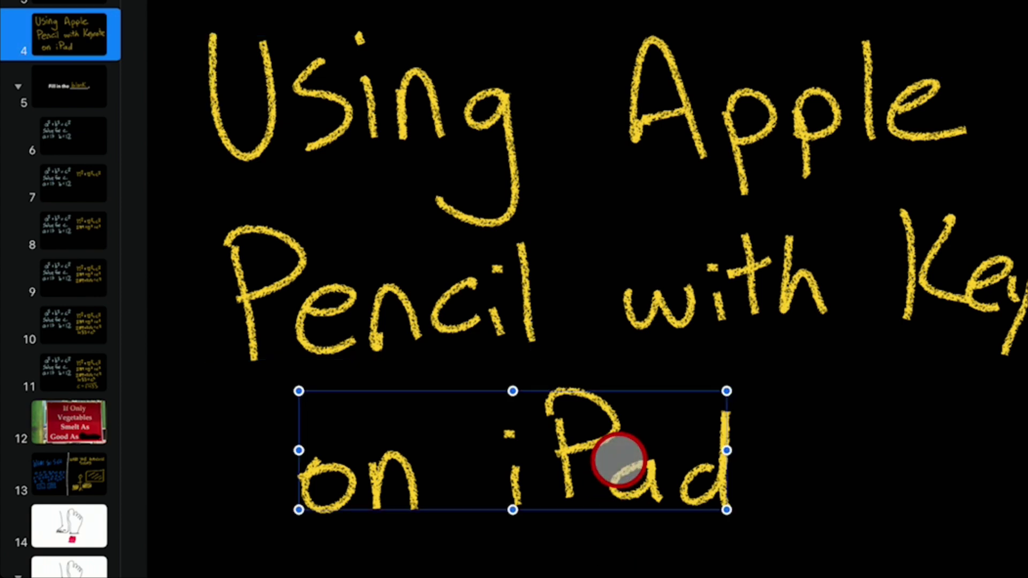
click(620, 462)
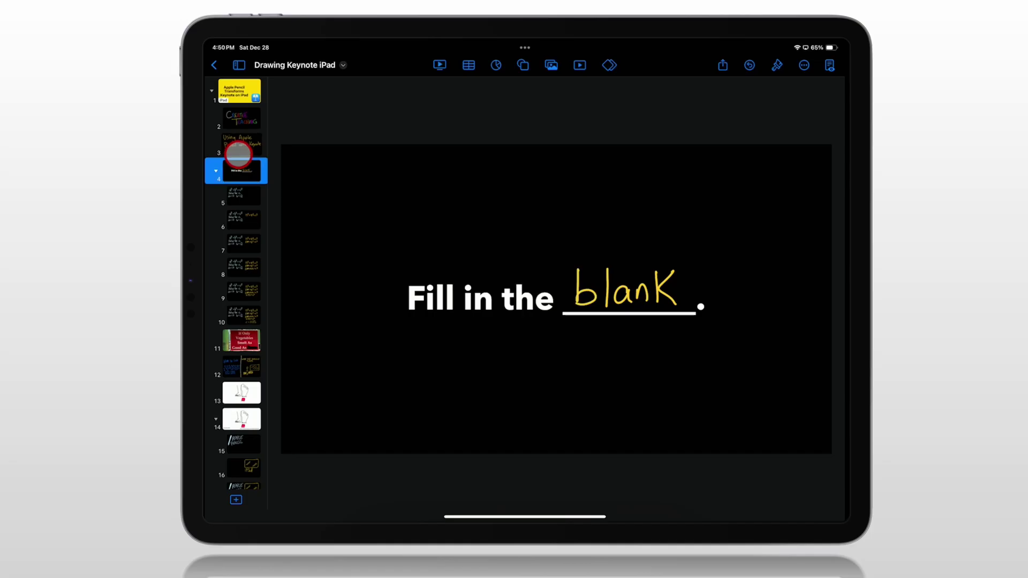
click(239, 153)
click(482, 394)
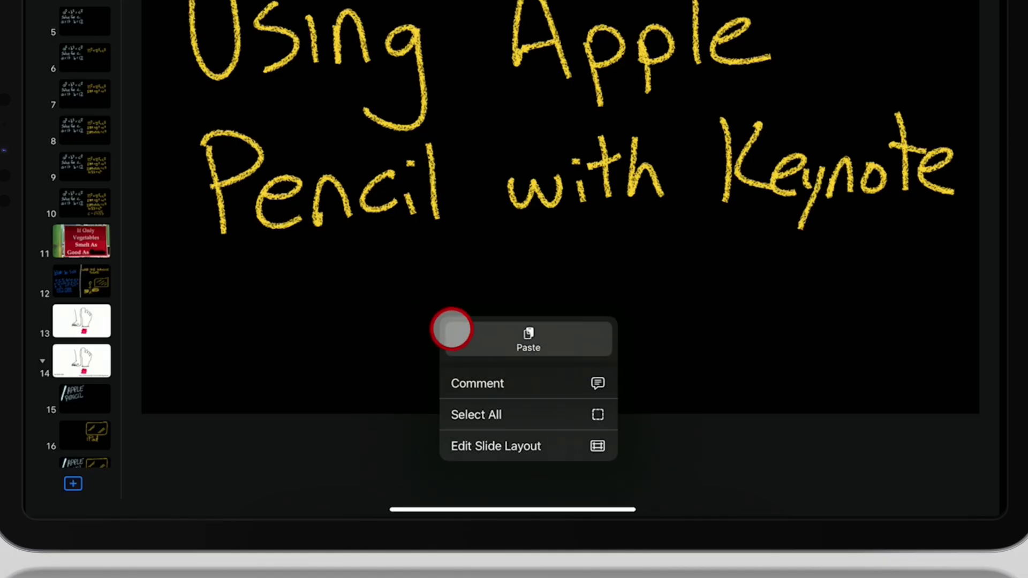
Step: Paste 'on iPad' onto the title slide and preview its six Line Draw builds in order
click(454, 330)
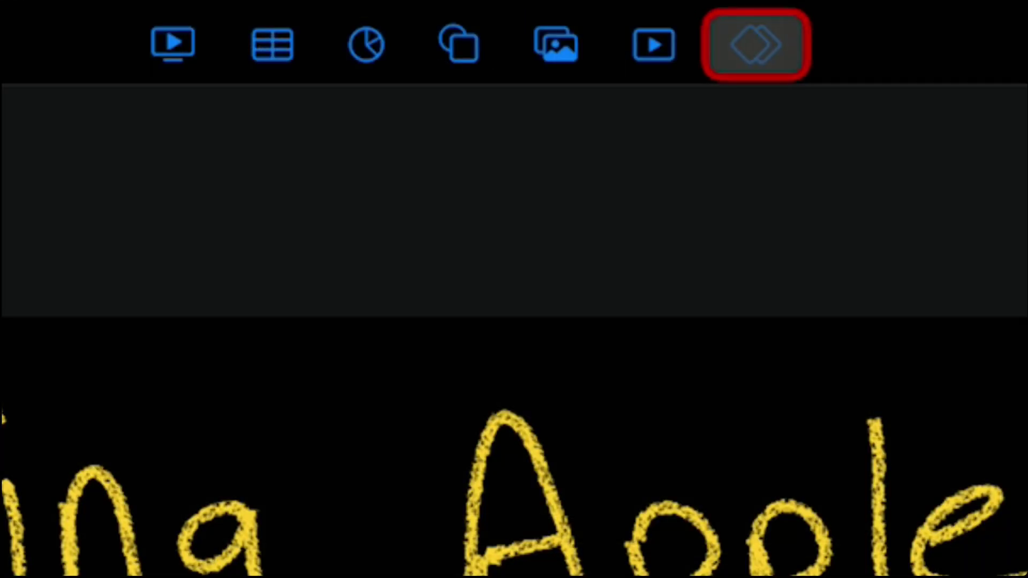
click(755, 46)
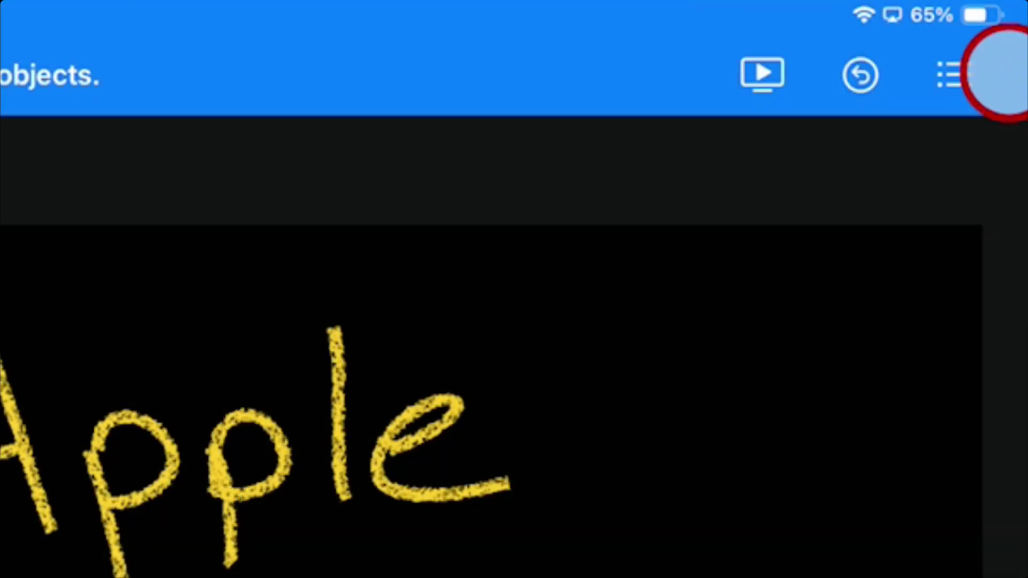
click(996, 74)
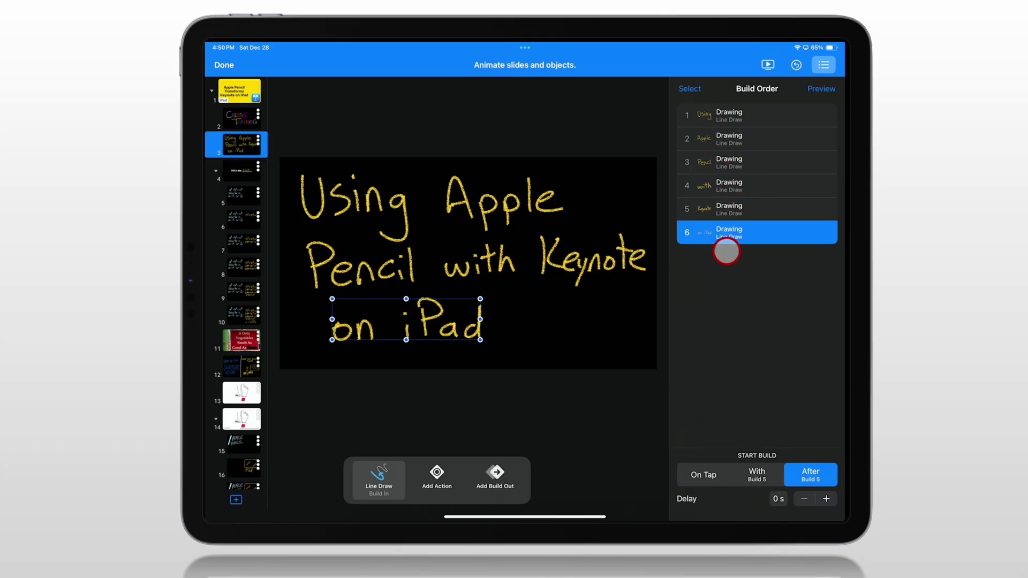
click(820, 88)
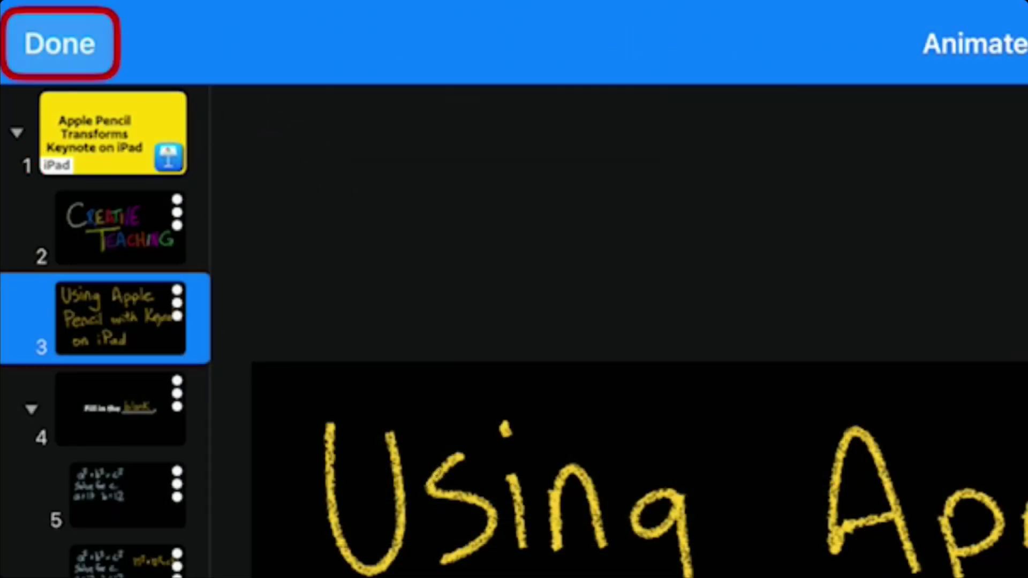
Step: Lasso the 'd' in 'iPad' with the pencil tool and recolour it green
click(422, 185)
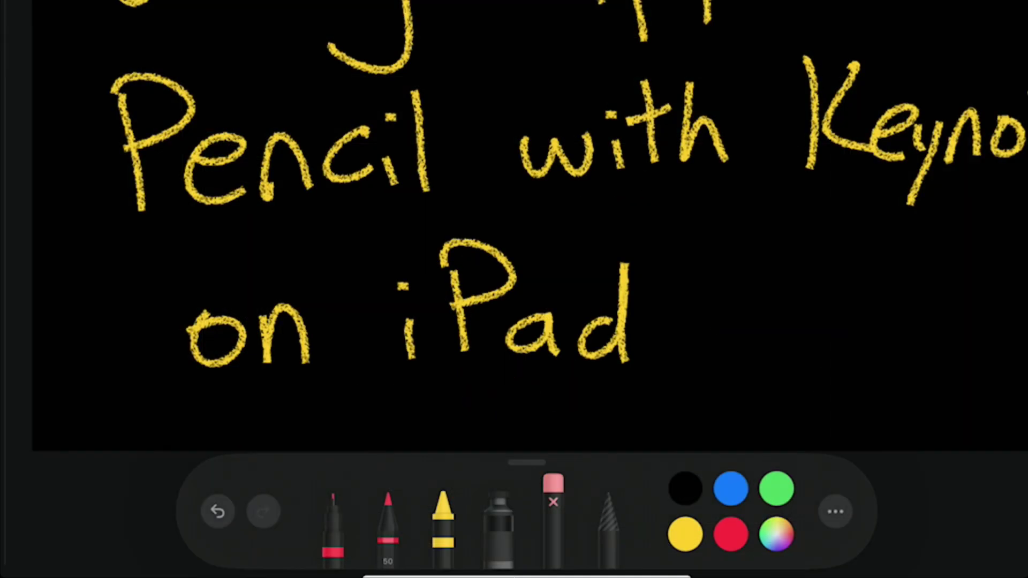
click(614, 530)
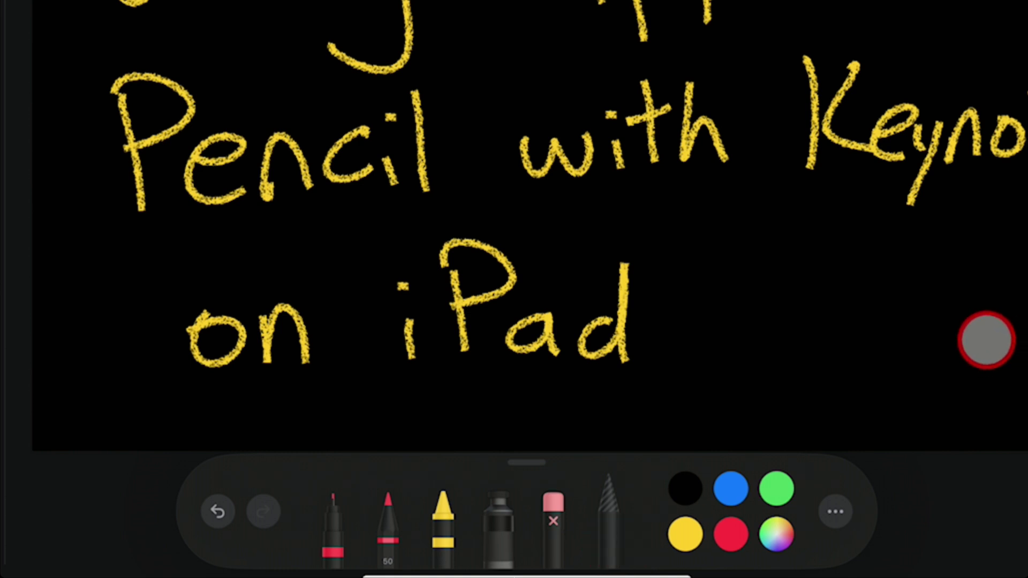
drag(647, 240, 619, 374)
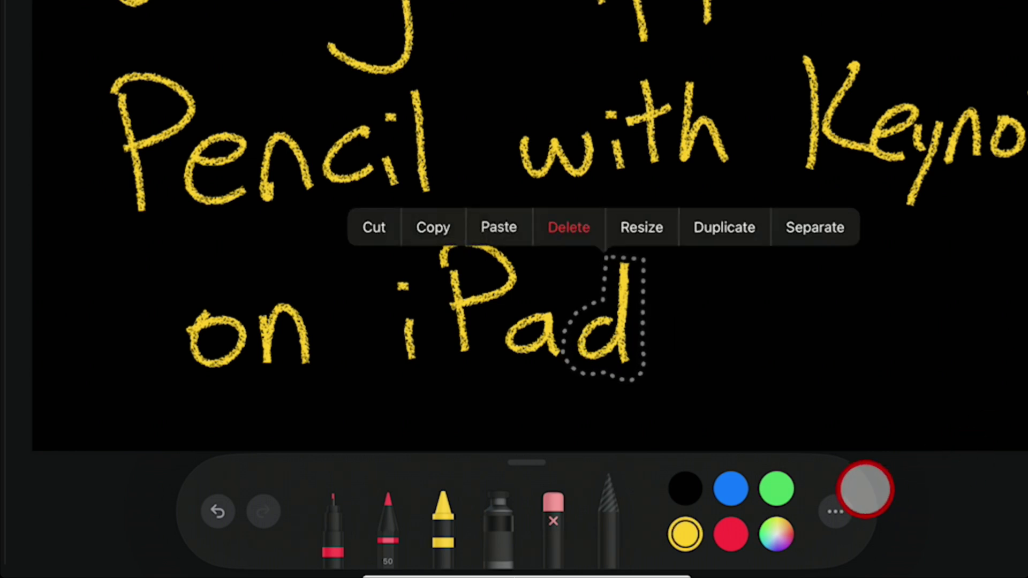
click(775, 489)
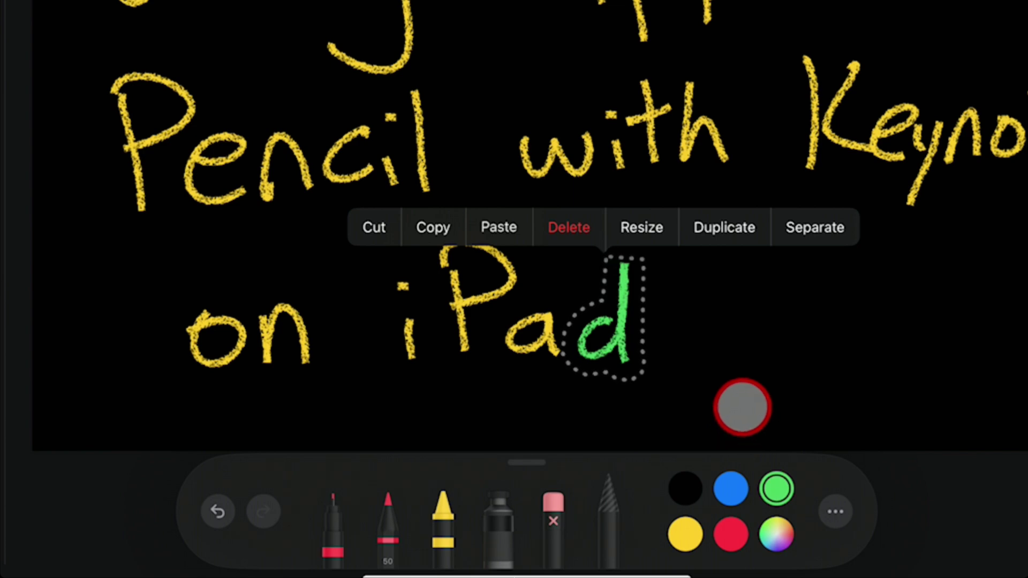
click(743, 406)
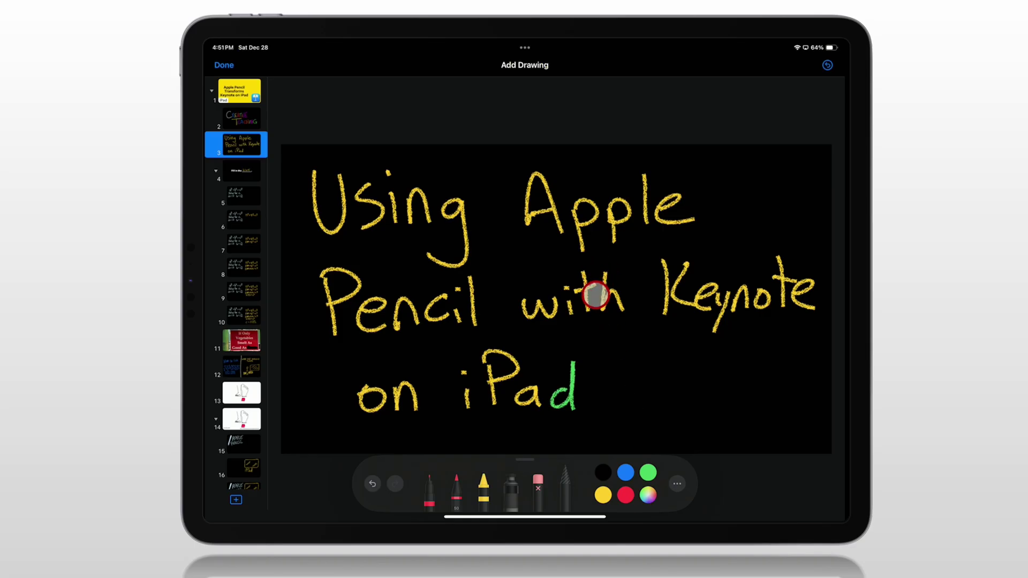
Step: Glance at the Creative Teaching slide and return to the title handwriting slide
click(243, 118)
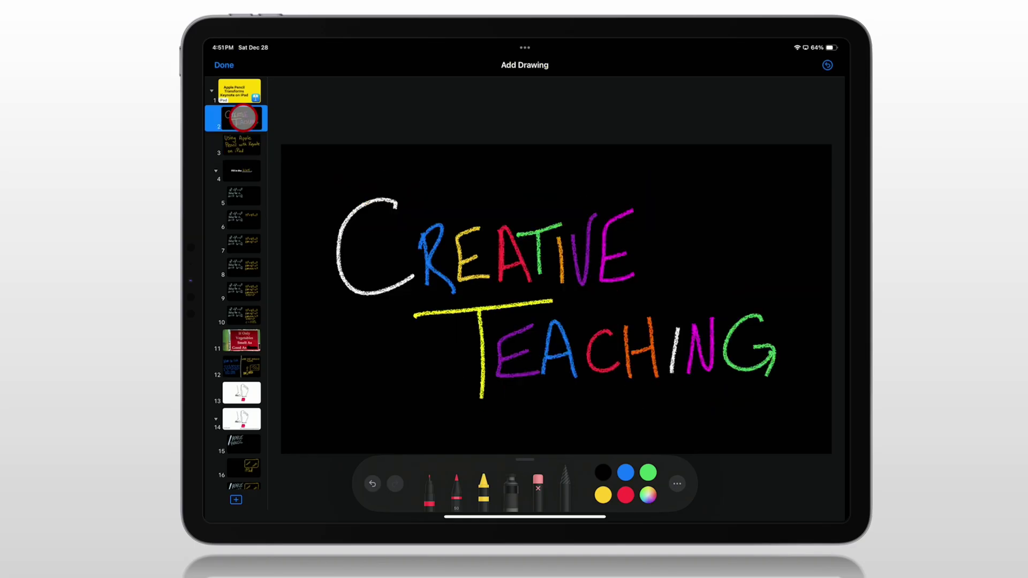
click(243, 143)
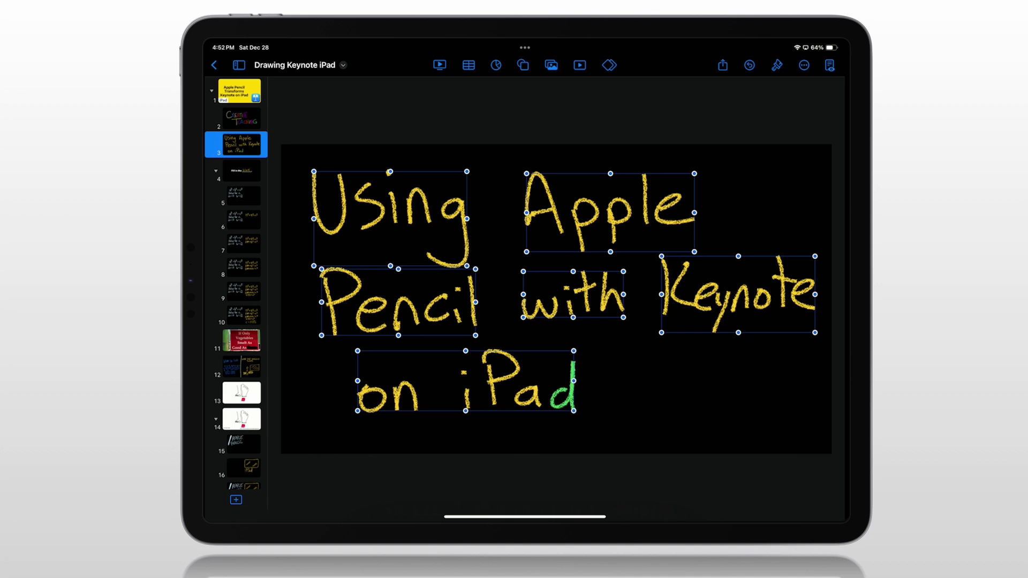
Step: View the Fill in the blank slide, then move to the Pythagorean equation slide
click(229, 171)
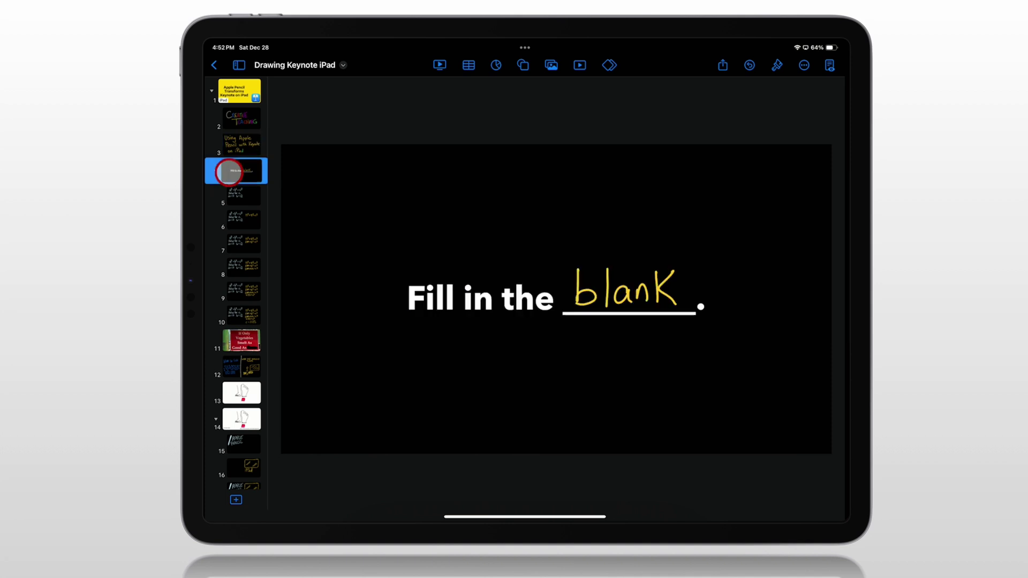
click(509, 291)
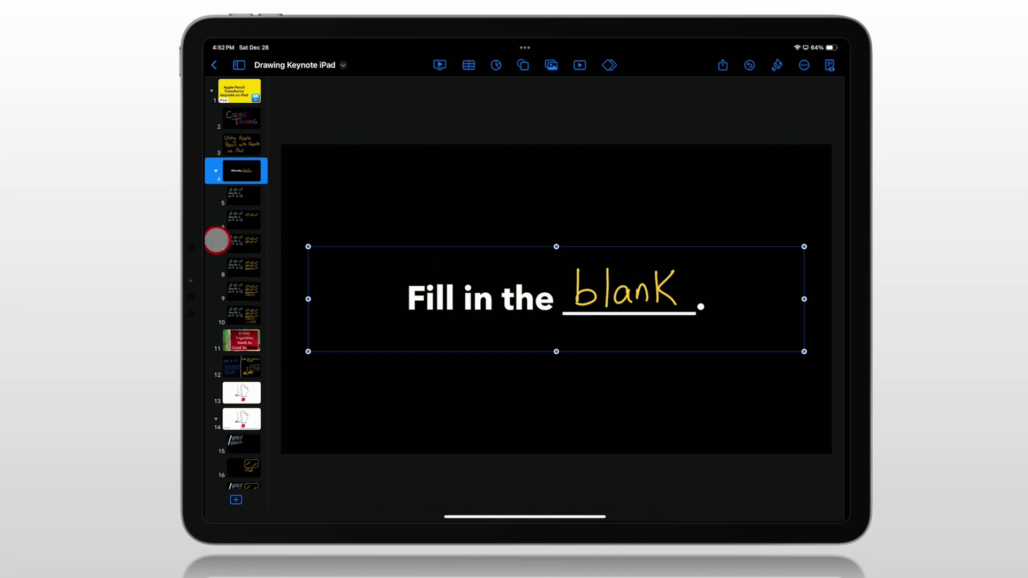
click(238, 197)
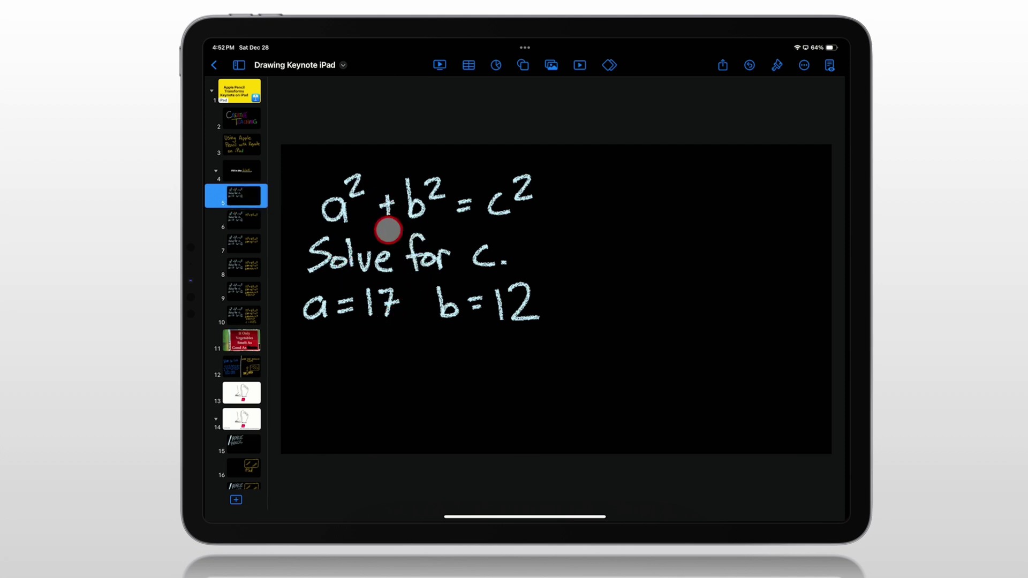
Step: Page through the math solving steps to c = √433 and stop on the vegetables sign slide
click(249, 224)
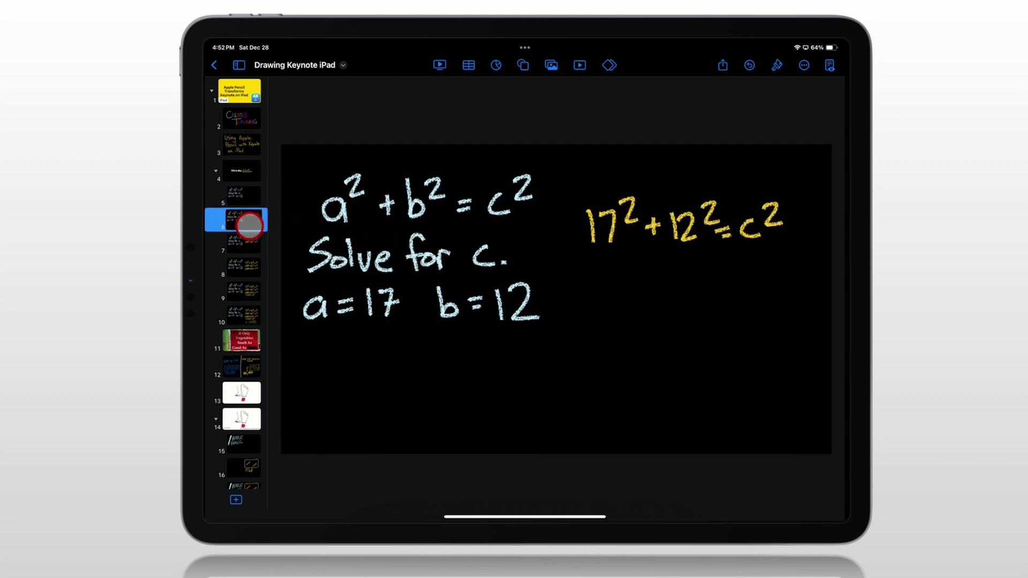
click(245, 241)
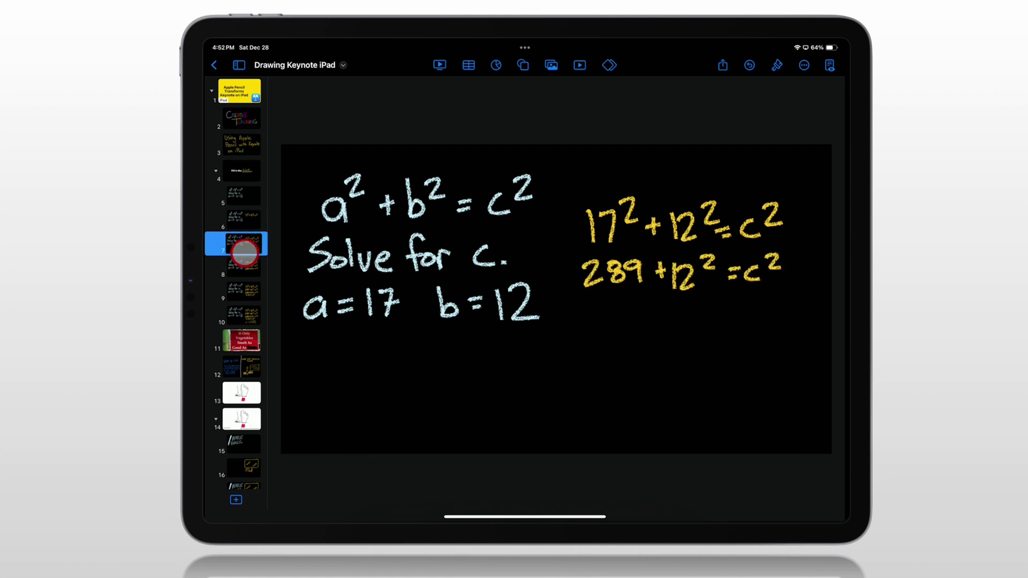
click(245, 270)
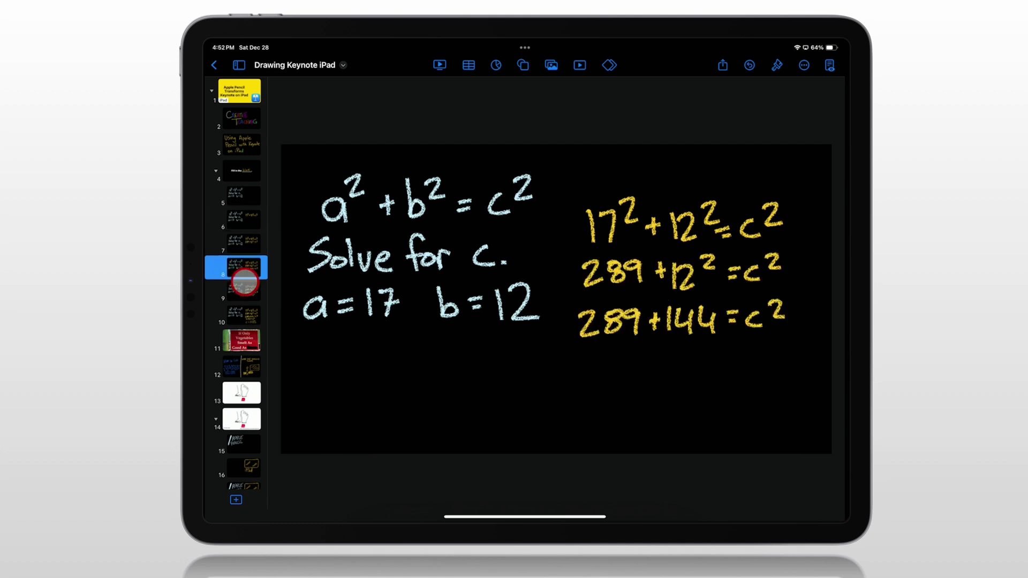
click(246, 291)
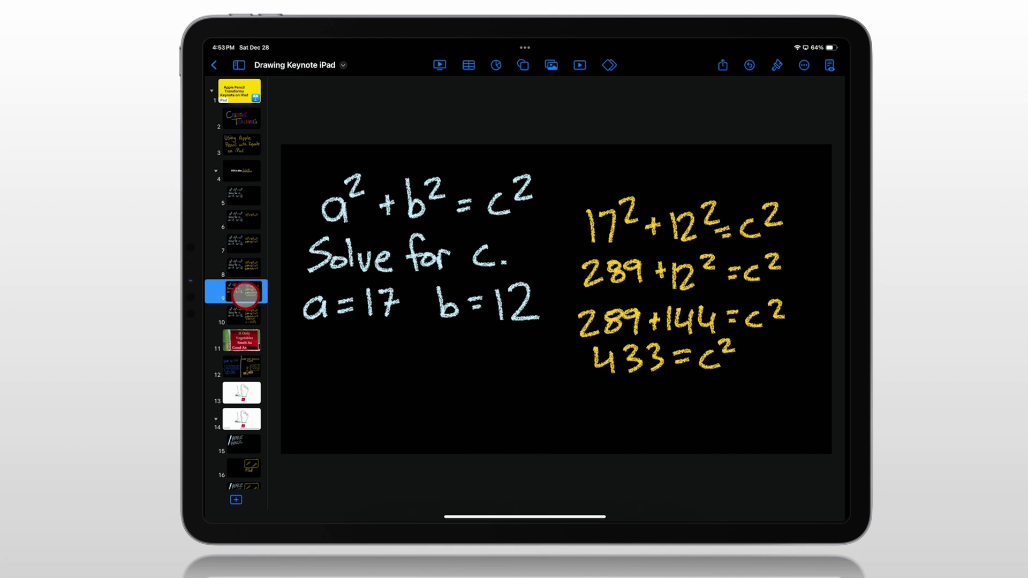
click(245, 316)
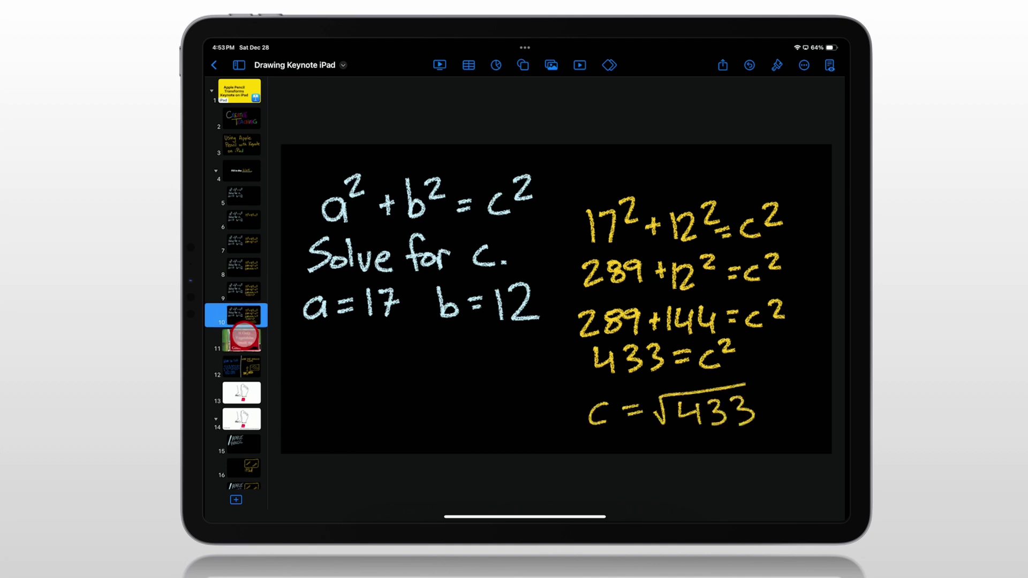
click(245, 340)
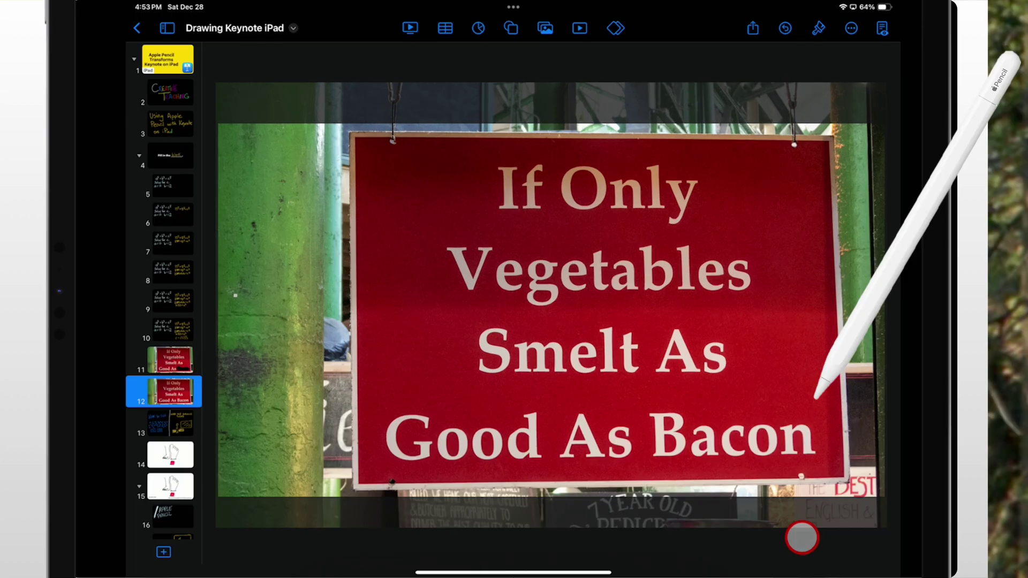
Step: Scribble over 'Bacon' on the sign photo with a black highlighter and keep the drawing
click(803, 538)
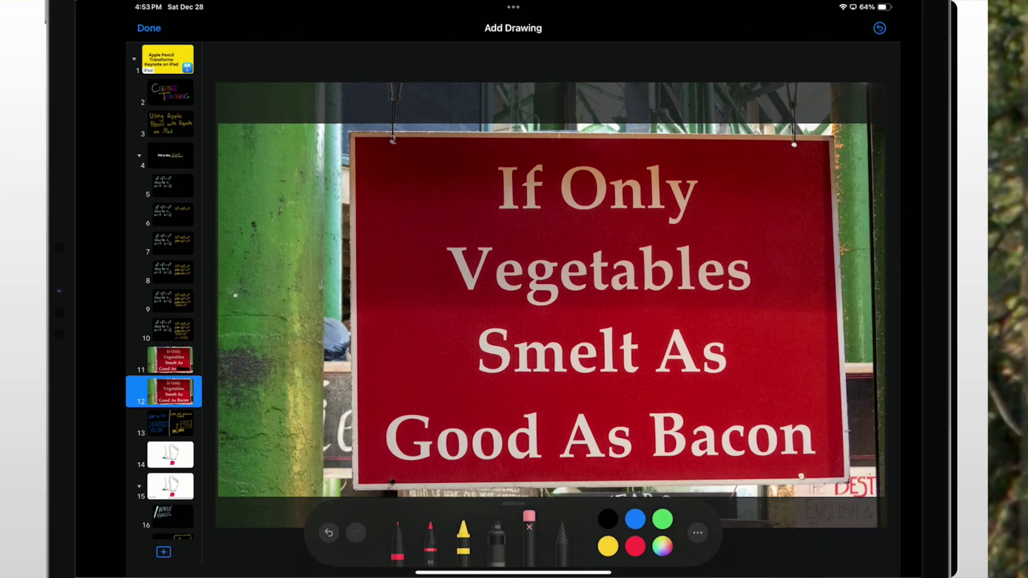
click(463, 534)
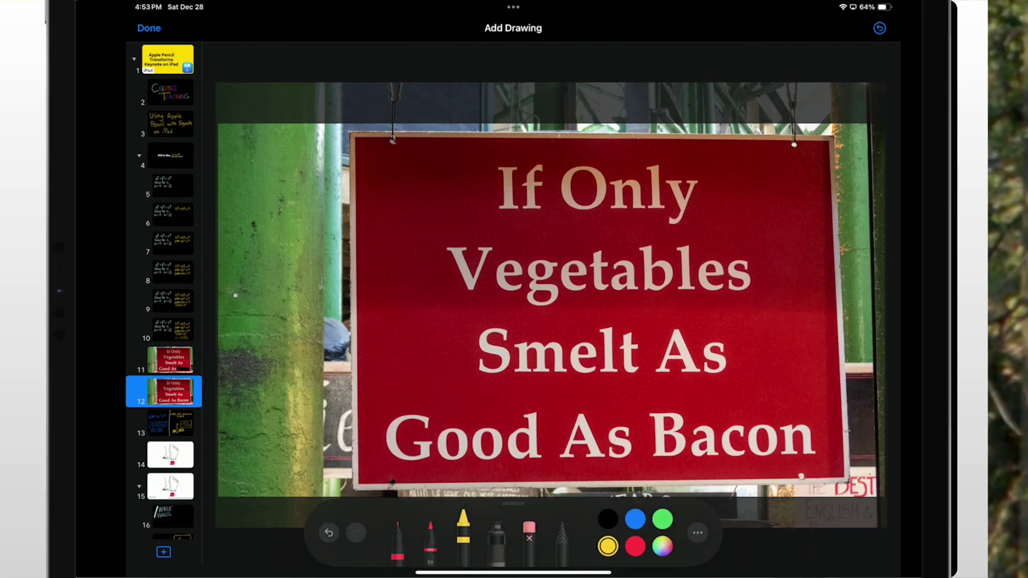
click(463, 534)
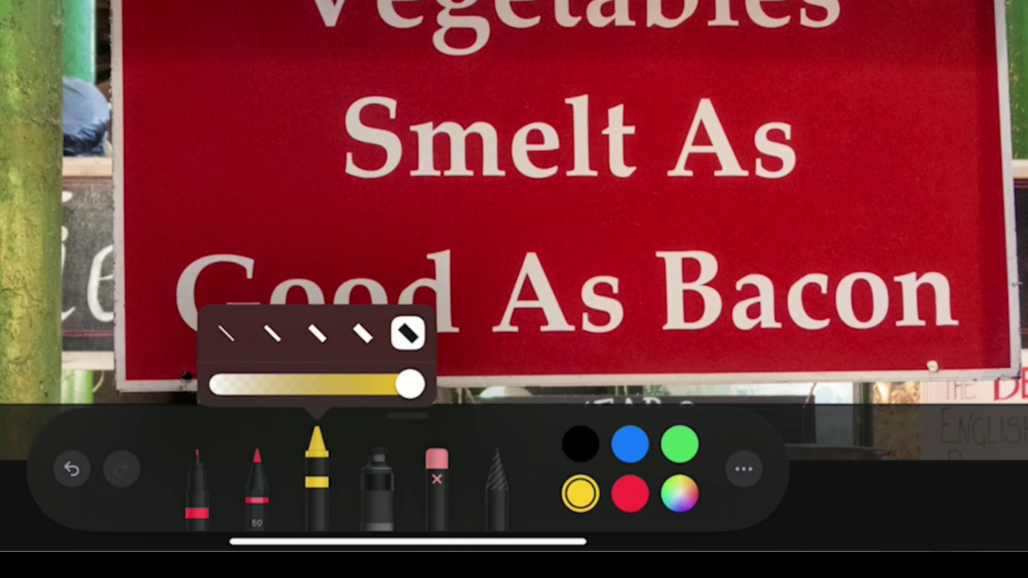
click(580, 444)
mouse_move(651, 266)
mouse_down()
mouse_move(723, 314)
mouse_move(956, 273)
mouse_move(883, 322)
mouse_move(683, 298)
mouse_move(772, 249)
mouse_move(876, 261)
mouse_up()
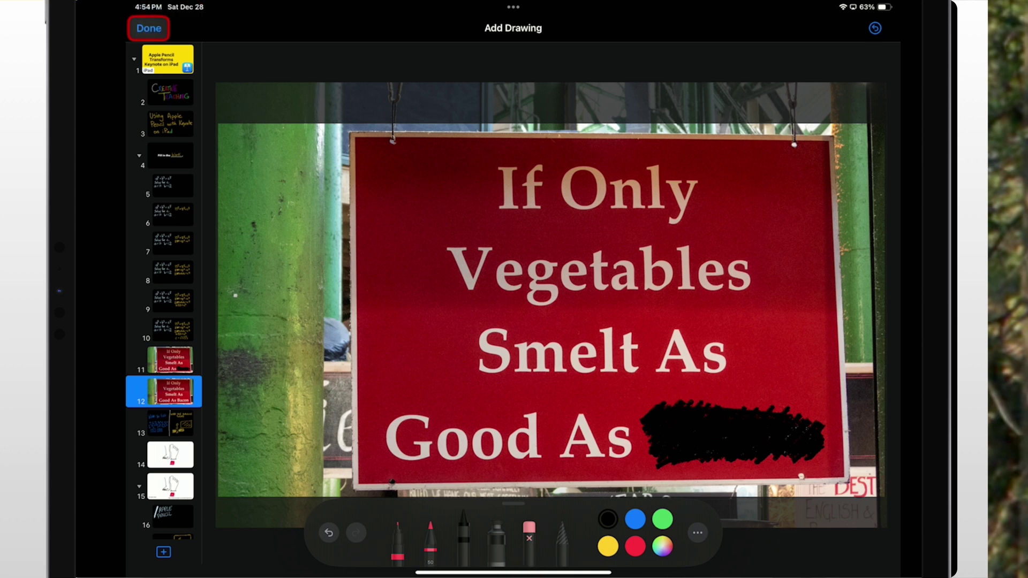
click(148, 28)
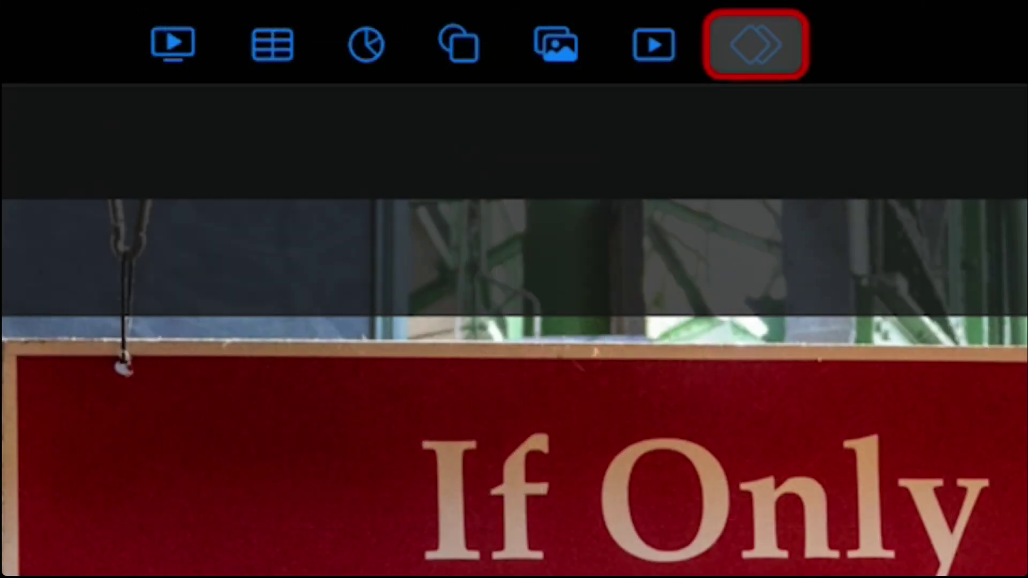
Step: Give the black scribble a Line Draw build-out as its exit effect
click(616, 27)
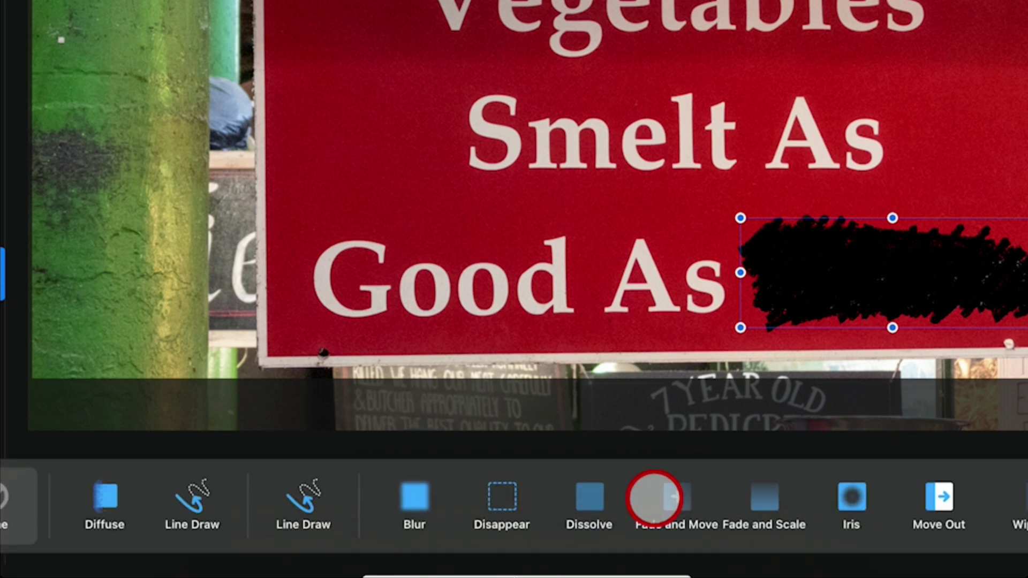
click(300, 496)
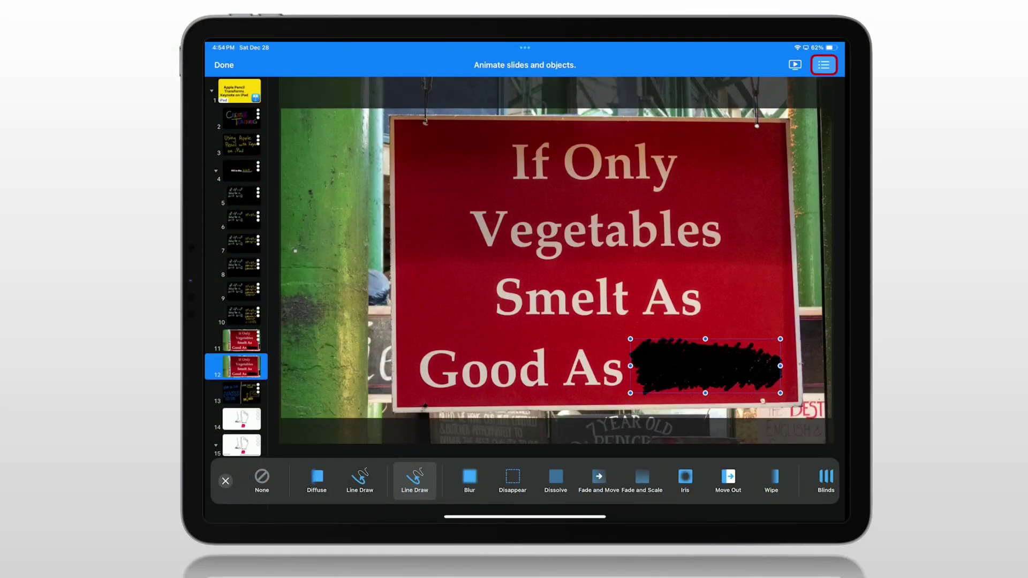
click(824, 65)
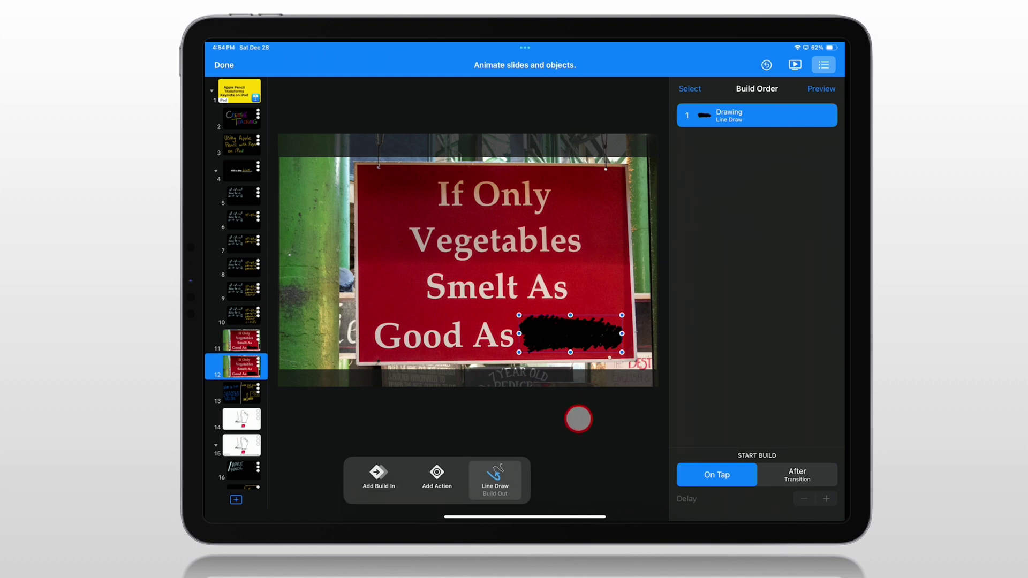
Step: Set the Line Draw build-out duration to about 1.5 seconds and finish animating
click(492, 481)
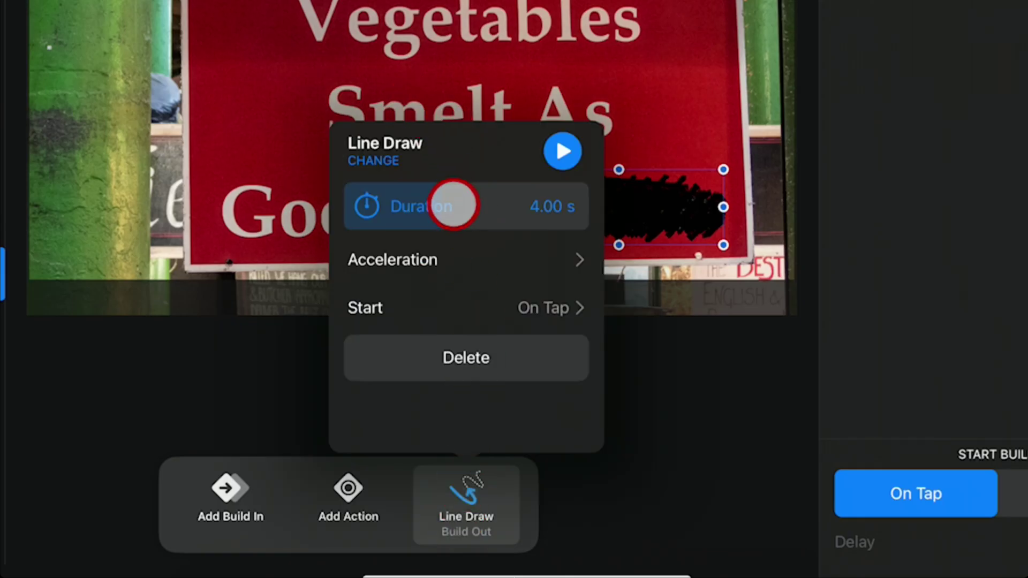
drag(452, 205, 413, 207)
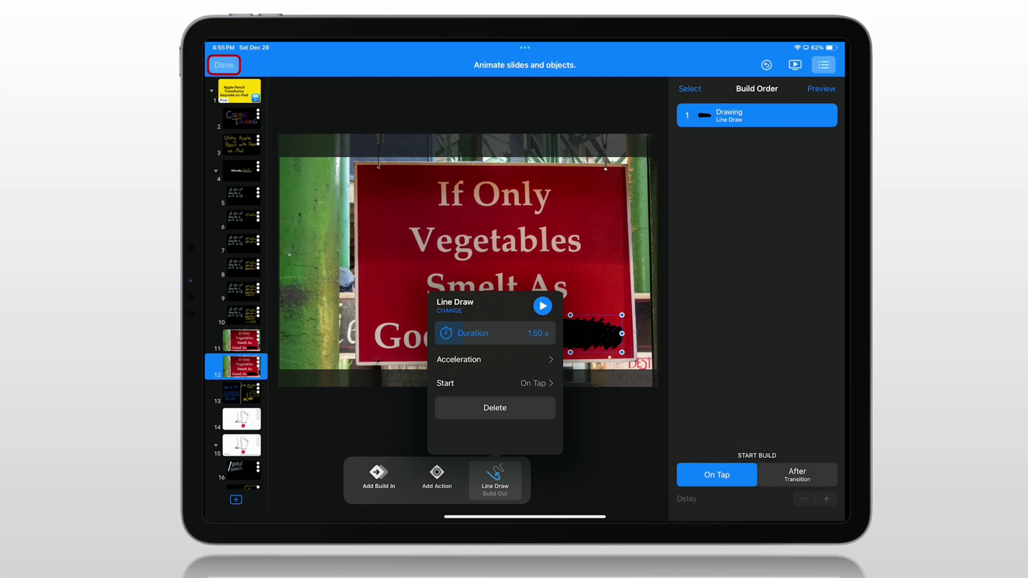
click(432, 196)
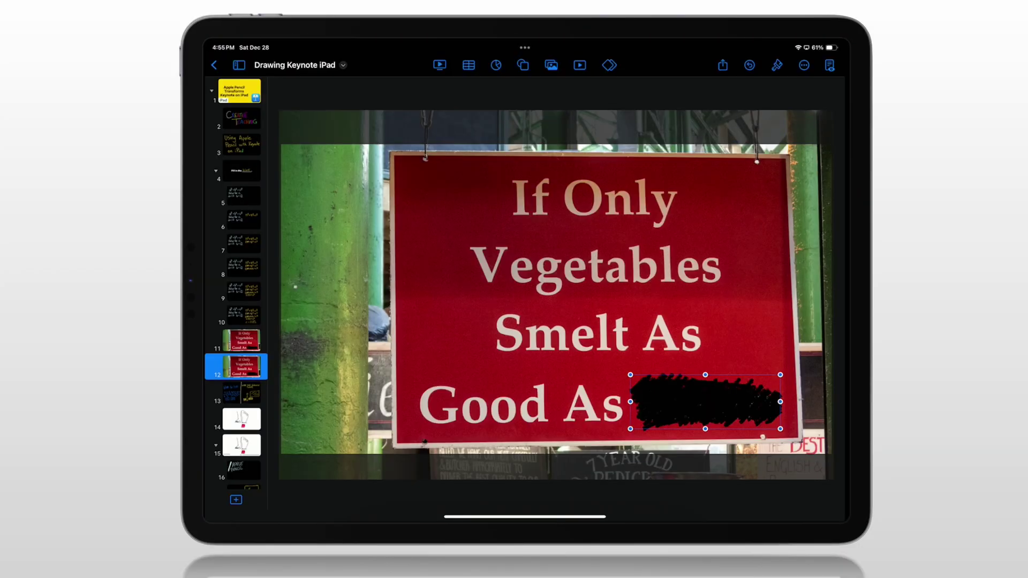
Step: On slide 13, underline WHAT YOU SEE with a thin red pen stroke
key(Down)
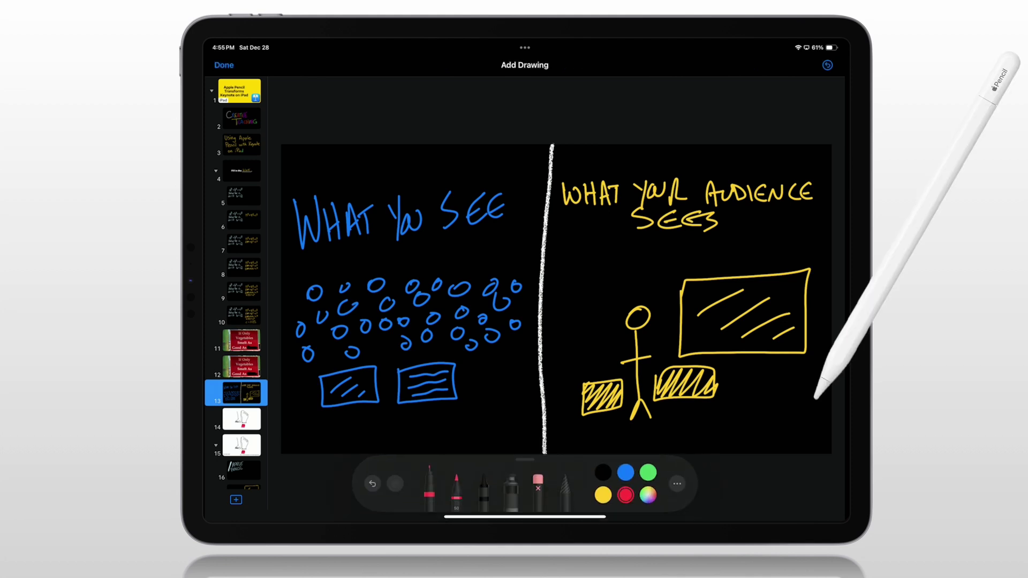
click(430, 486)
click(451, 422)
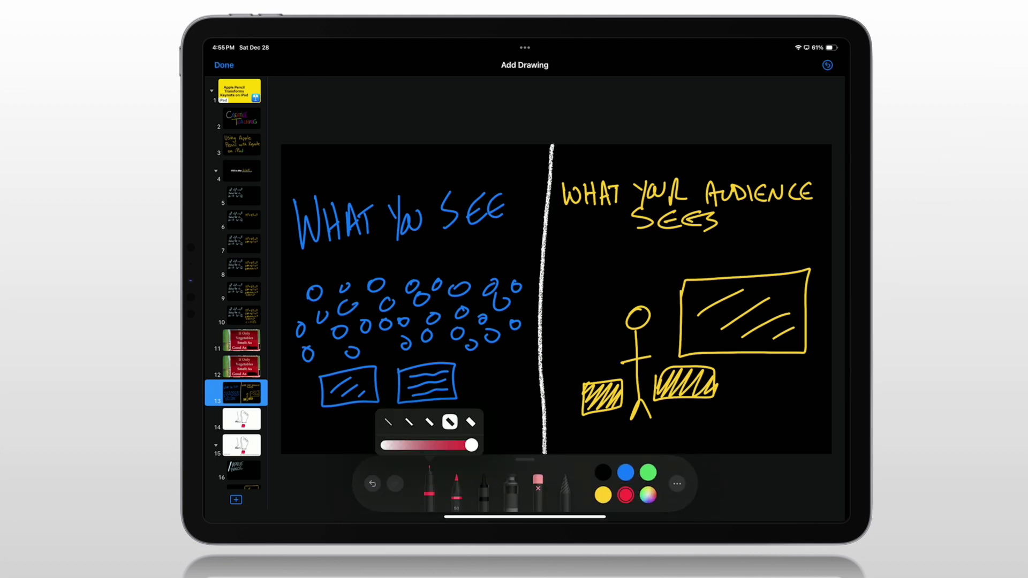
drag(306, 253, 517, 227)
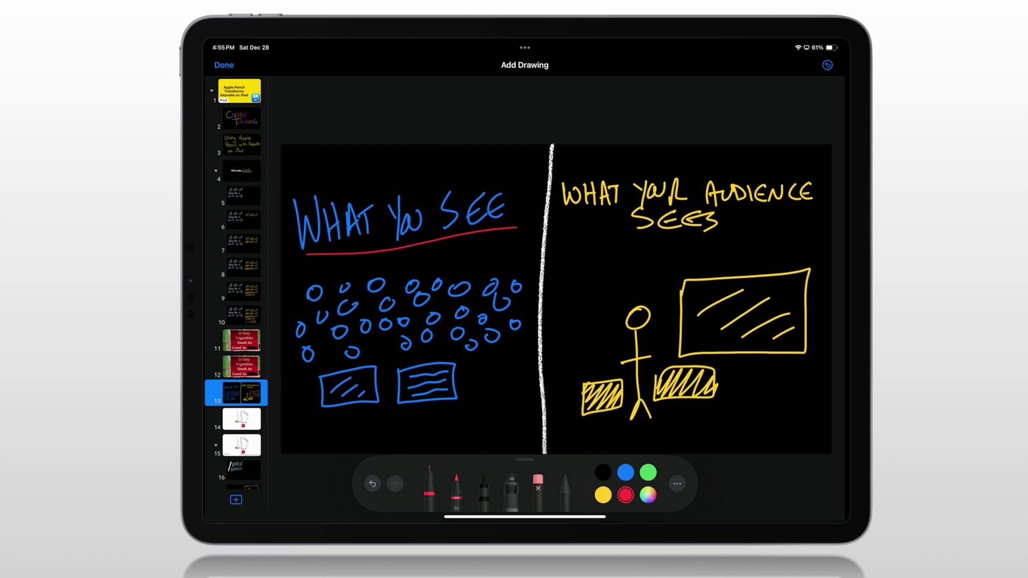
Step: Recolour the underline blue
click(565, 484)
click(410, 241)
click(625, 473)
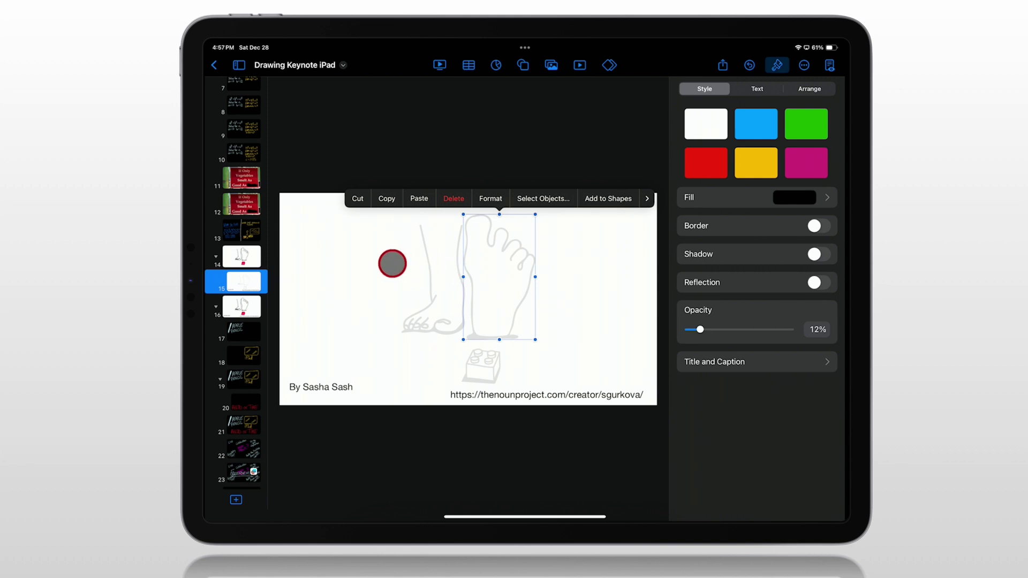
Step: Group the faint foot and brick drawings into one object and lock it via Arrange
drag(392, 263, 531, 367)
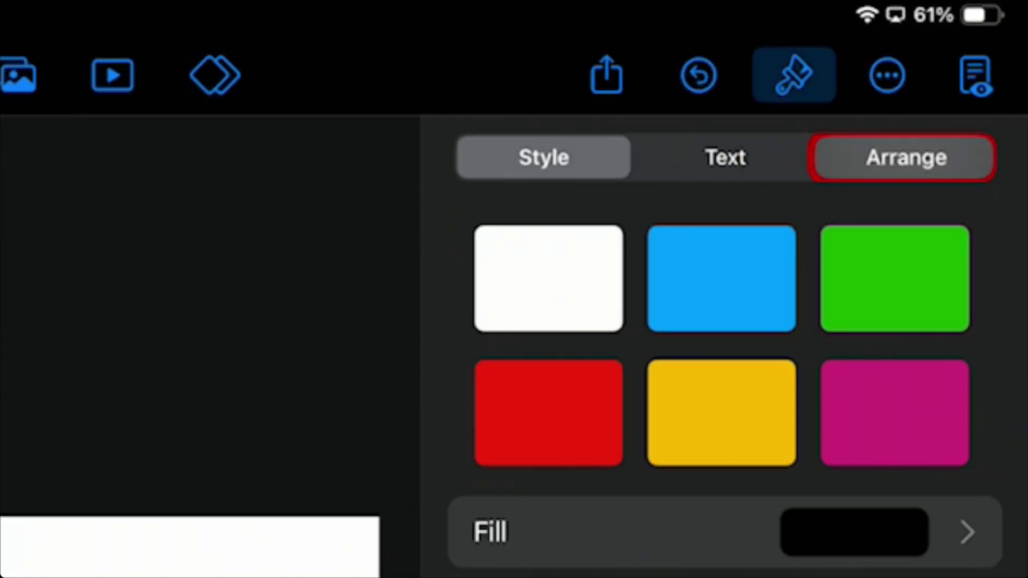
click(907, 158)
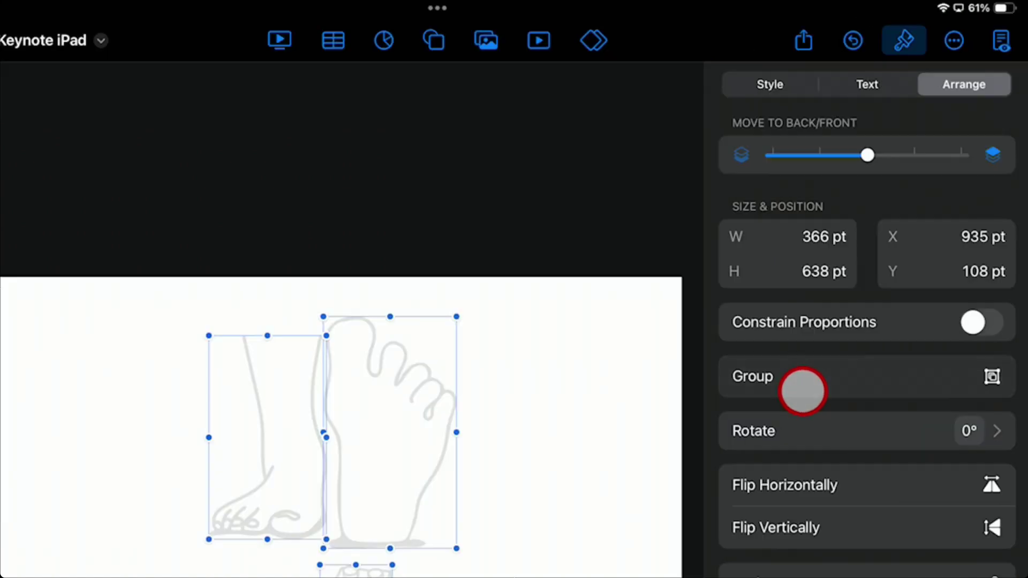
click(804, 387)
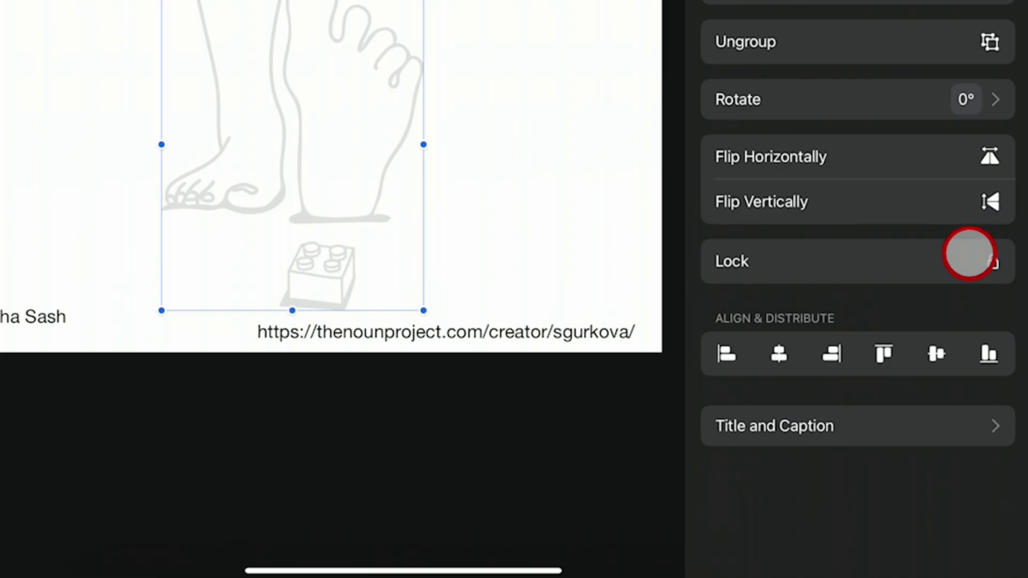
click(970, 255)
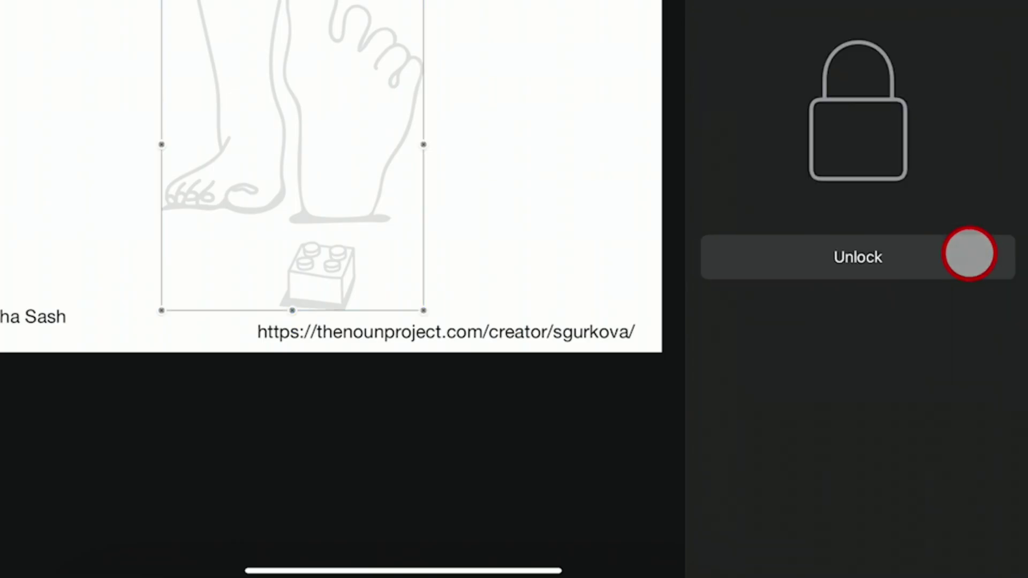
drag(165, 51, 345, 172)
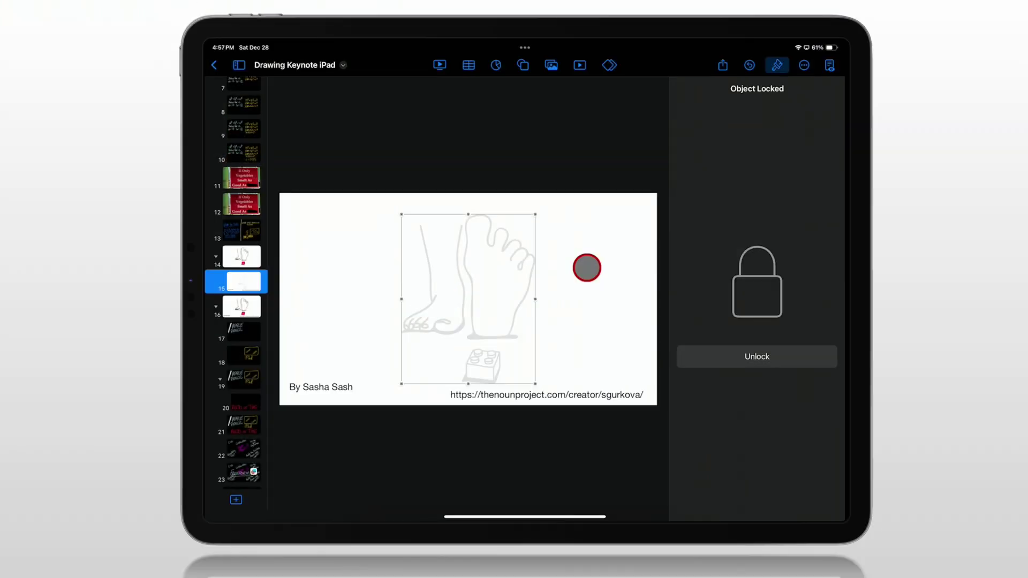
Step: Trace both feet's outlines over the faint sketch in black pencil
click(586, 268)
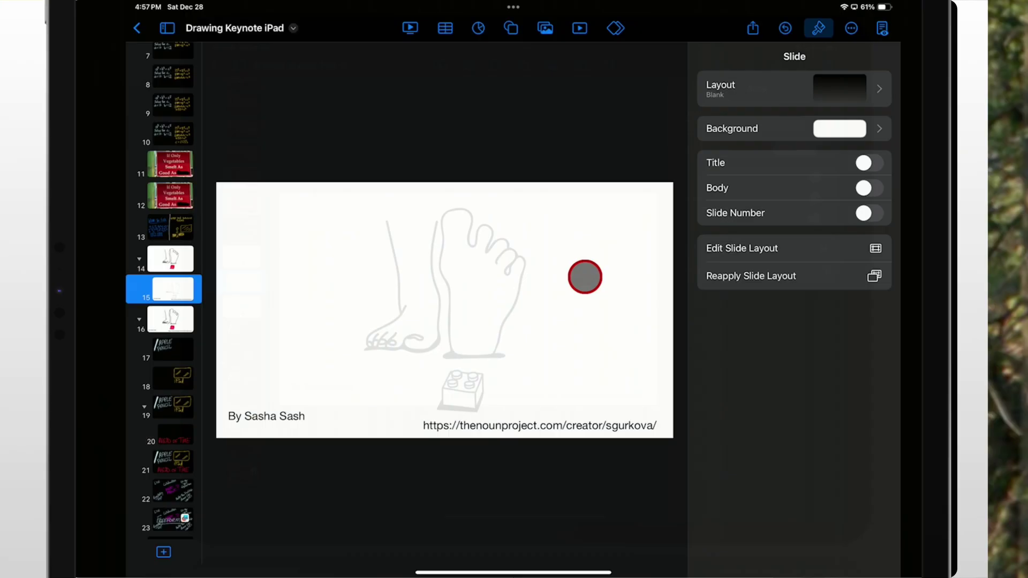
click(587, 268)
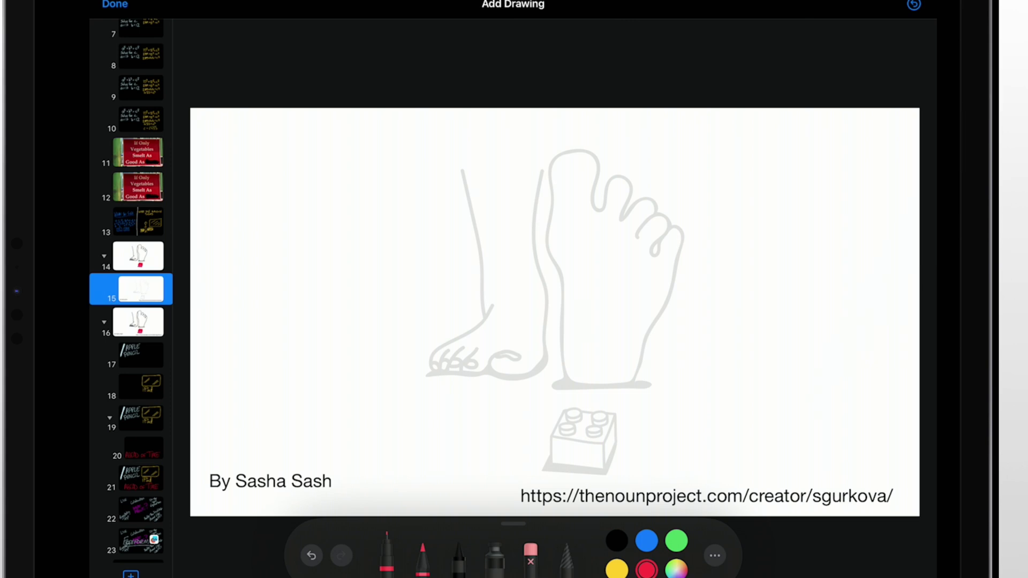
drag(460, 167, 484, 313)
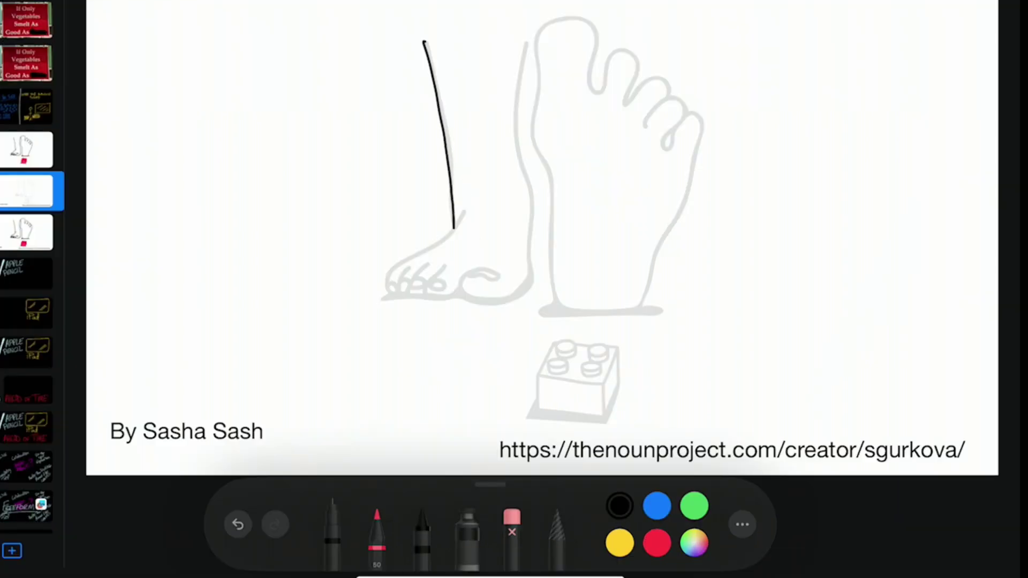
click(332, 531)
mouse_move(455, 229)
mouse_down()
mouse_move(464, 209)
mouse_move(406, 261)
mouse_move(402, 296)
mouse_move(498, 275)
mouse_up()
mouse_move(406, 278)
mouse_down()
mouse_move(448, 288)
mouse_move(524, 45)
mouse_up()
mouse_move(549, 174)
mouse_down()
mouse_move(667, 231)
mouse_move(647, 103)
mouse_move(541, 32)
mouse_move(555, 191)
mouse_up()
Step: Fill the Lego brick solid red with the marker
click(467, 523)
click(657, 543)
mouse_move(538, 378)
mouse_down()
mouse_move(582, 418)
mouse_move(603, 418)
mouse_up()
drag(605, 353, 617, 414)
drag(541, 354, 610, 354)
scroll(578, 378, up, 5)
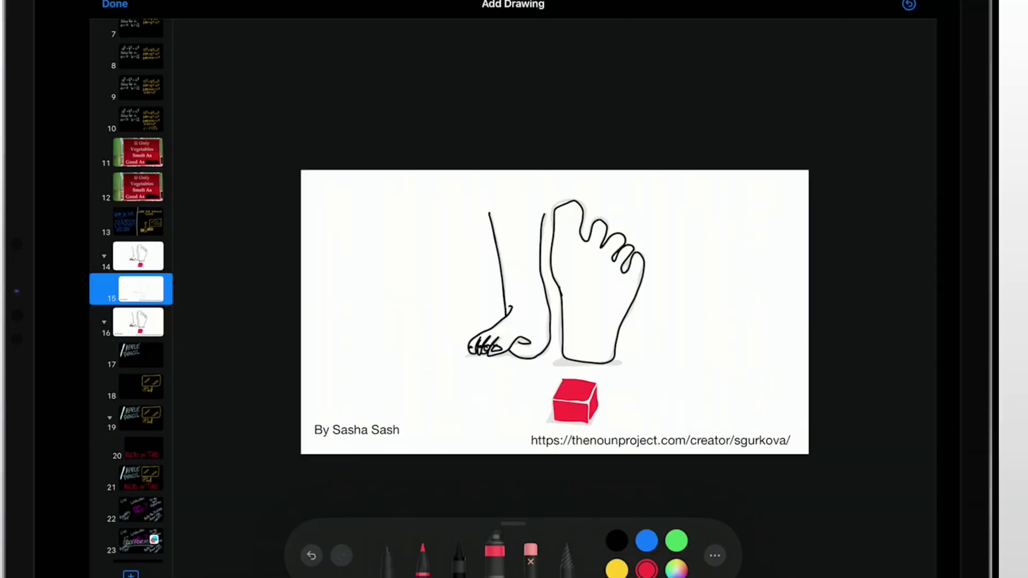